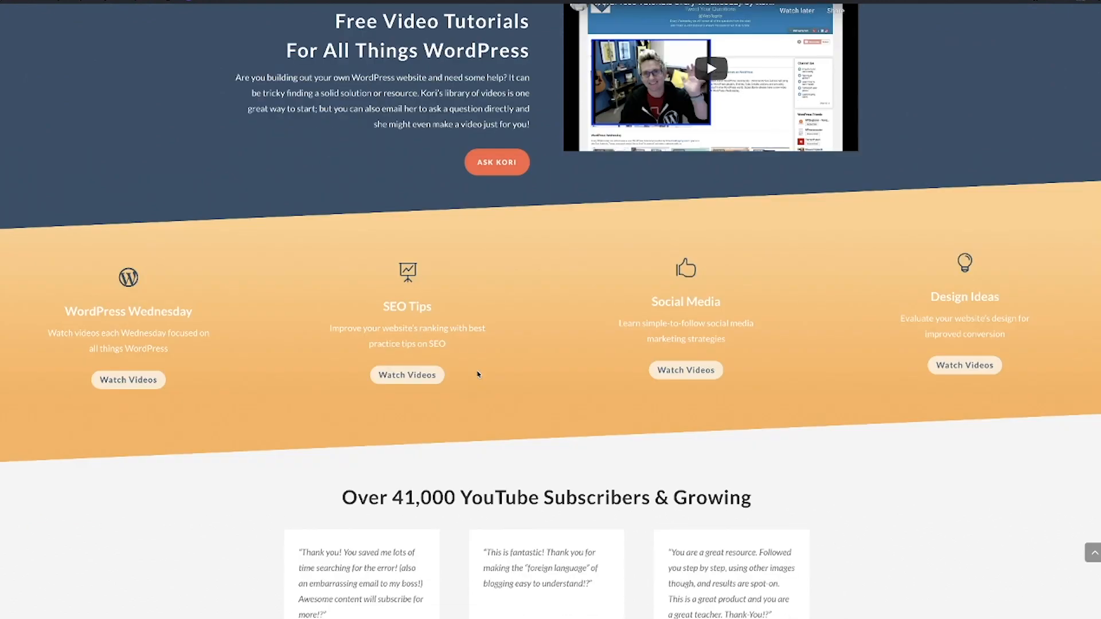
Step: Look over the homepage sections from the video category boxes to the WordPress Wednesday heading, ending back at the header
scroll(478, 375, "down", 8)
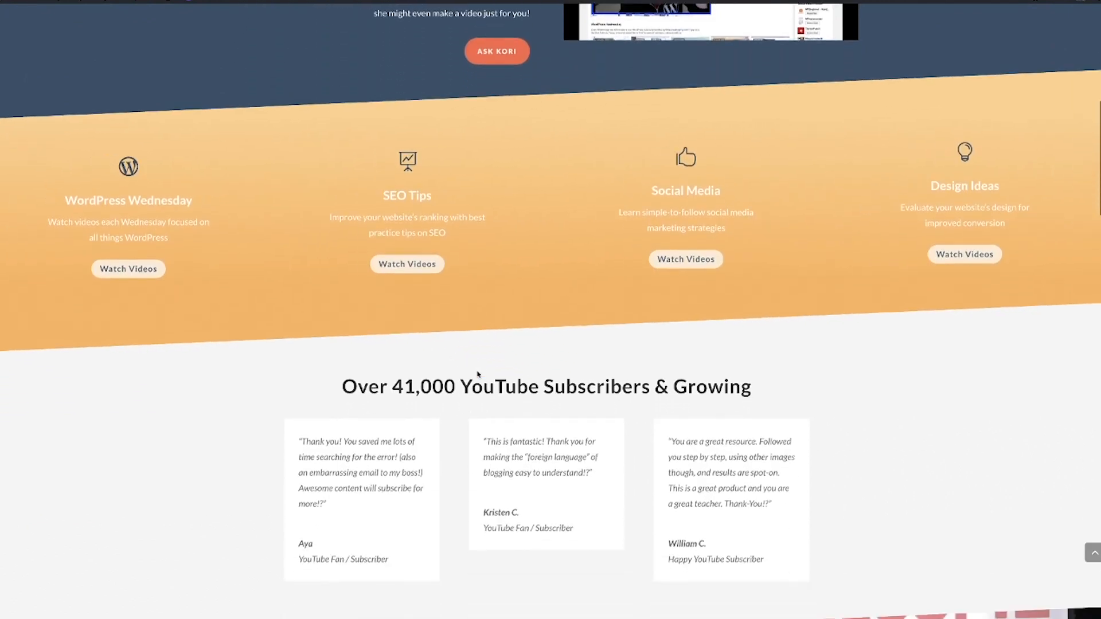
scroll(478, 371, "down", 4)
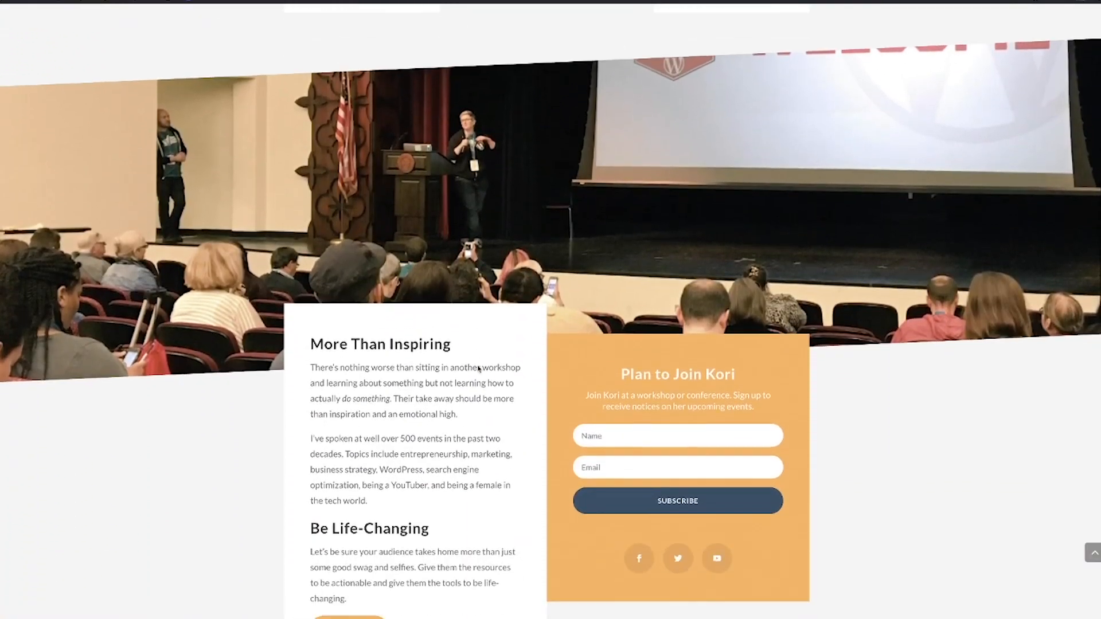
scroll(478, 369, "down", 3)
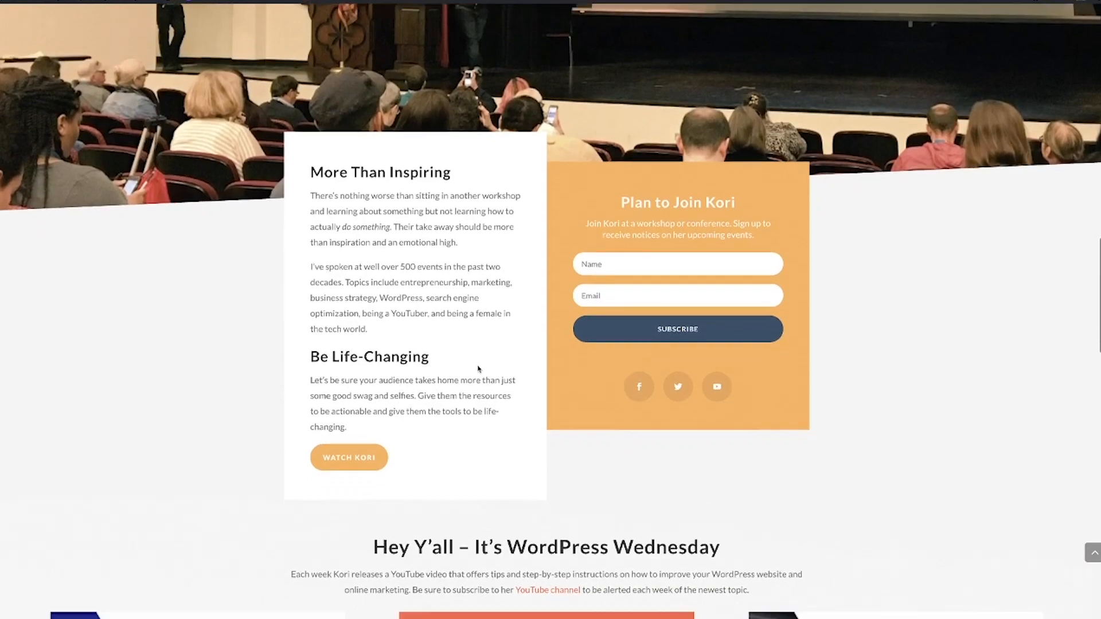
scroll(478, 368, "up", 8)
scroll(478, 368, "up", 15)
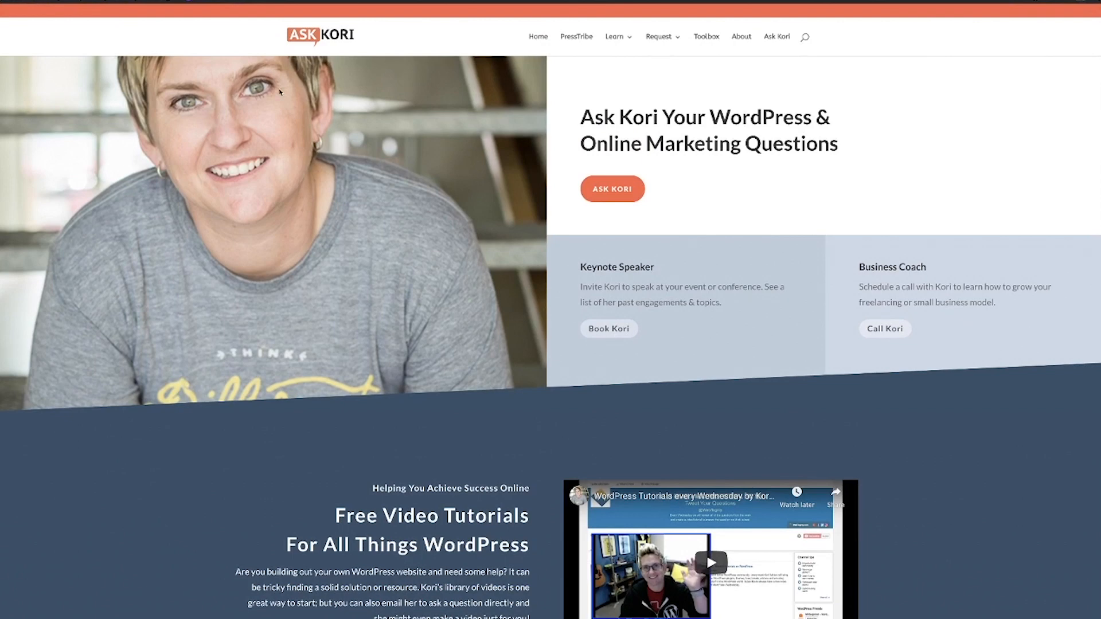
Step: Open the site's admin dashboard and go to the Permalink Settings page
left_click(29, 16)
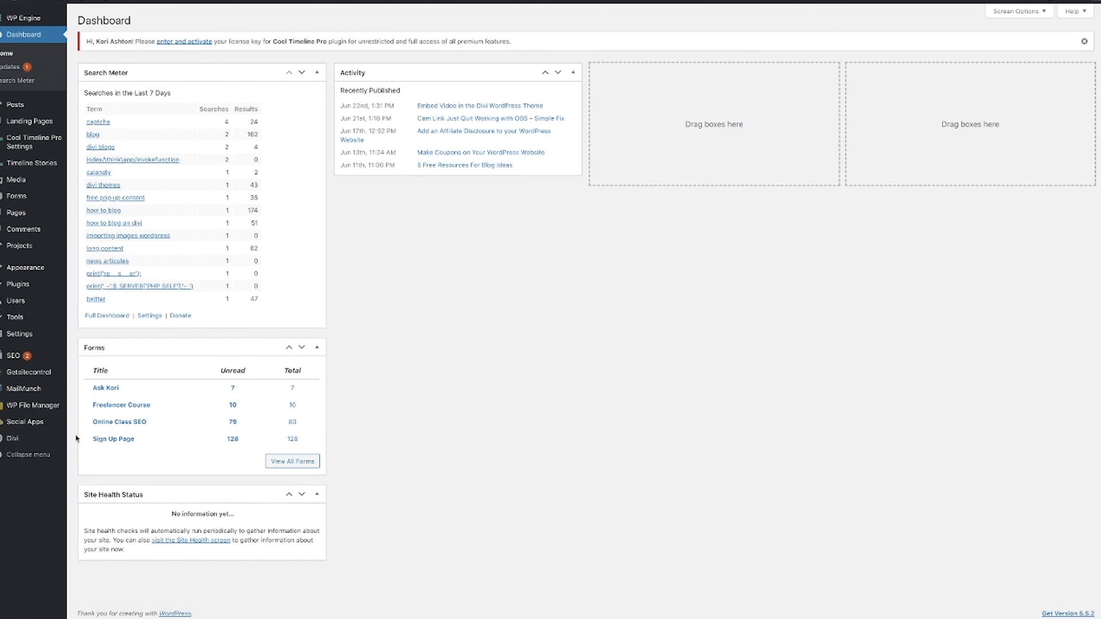
mouse_move(32, 337)
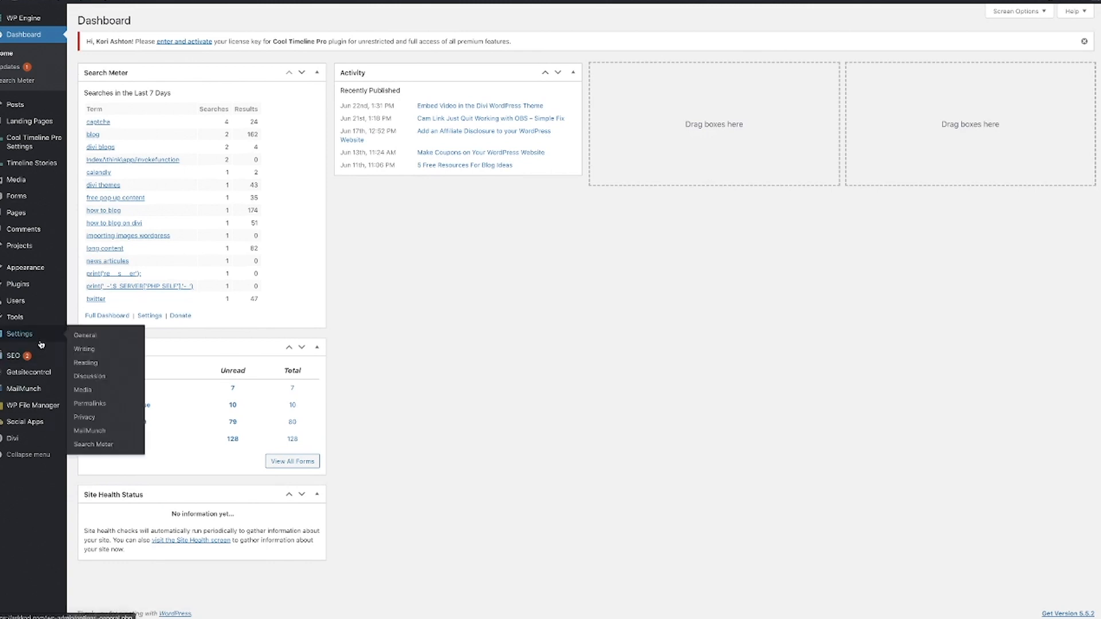
left_click(90, 404)
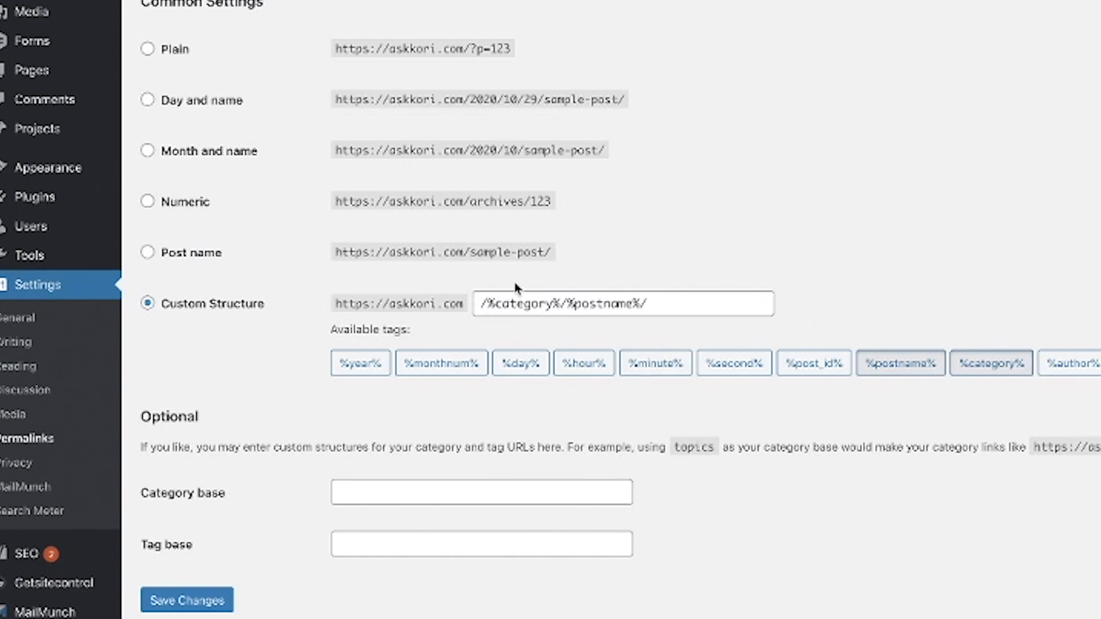
Step: Try different combinations of the category and post name tags in the custom permalink structure, ending with /%category%/%postname%/
left_click(917, 374)
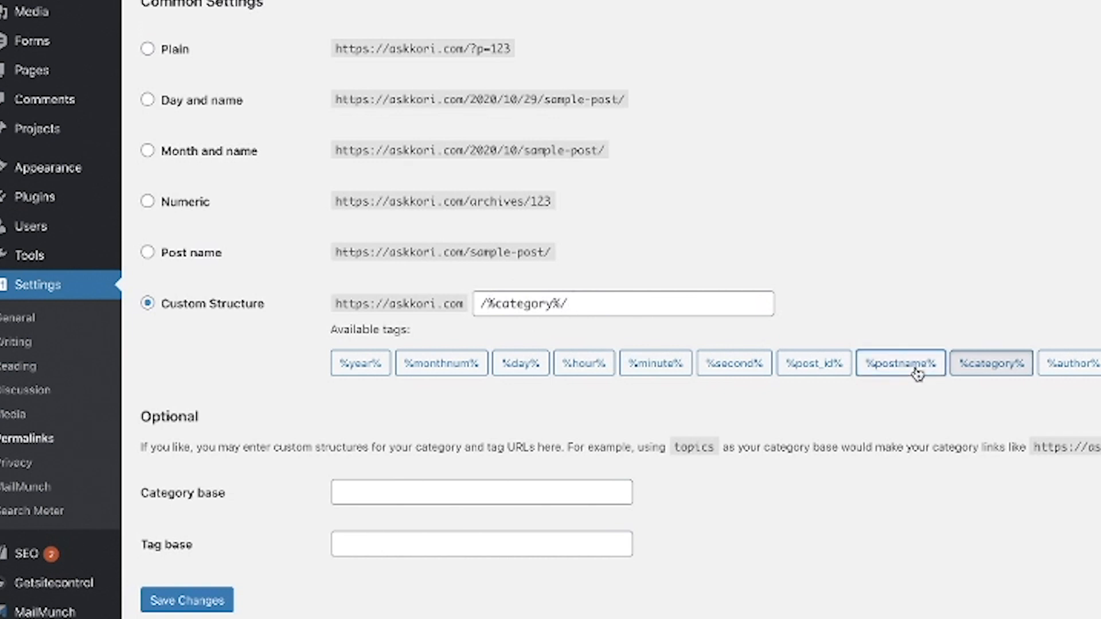
left_click(912, 377)
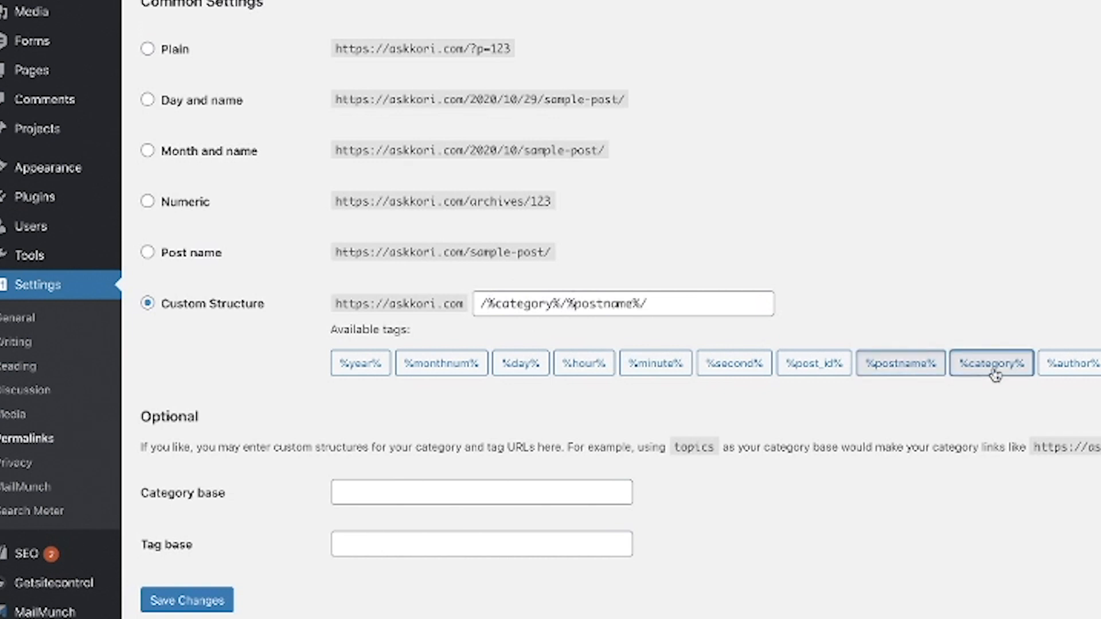
left_click(974, 374)
left_click(892, 372)
left_click(891, 373)
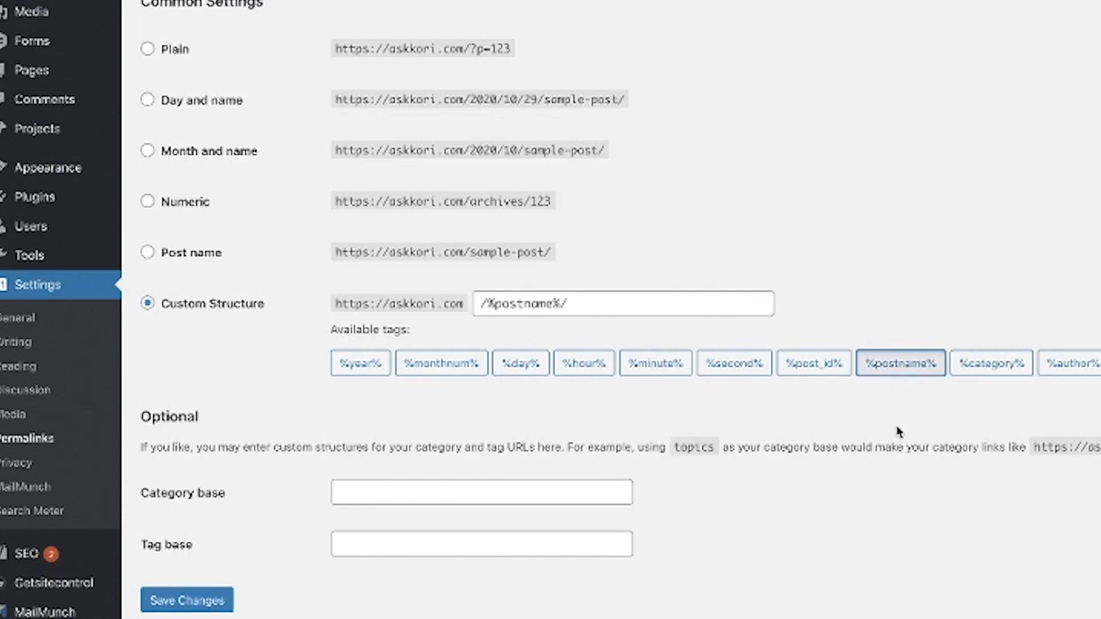
left_click(999, 373)
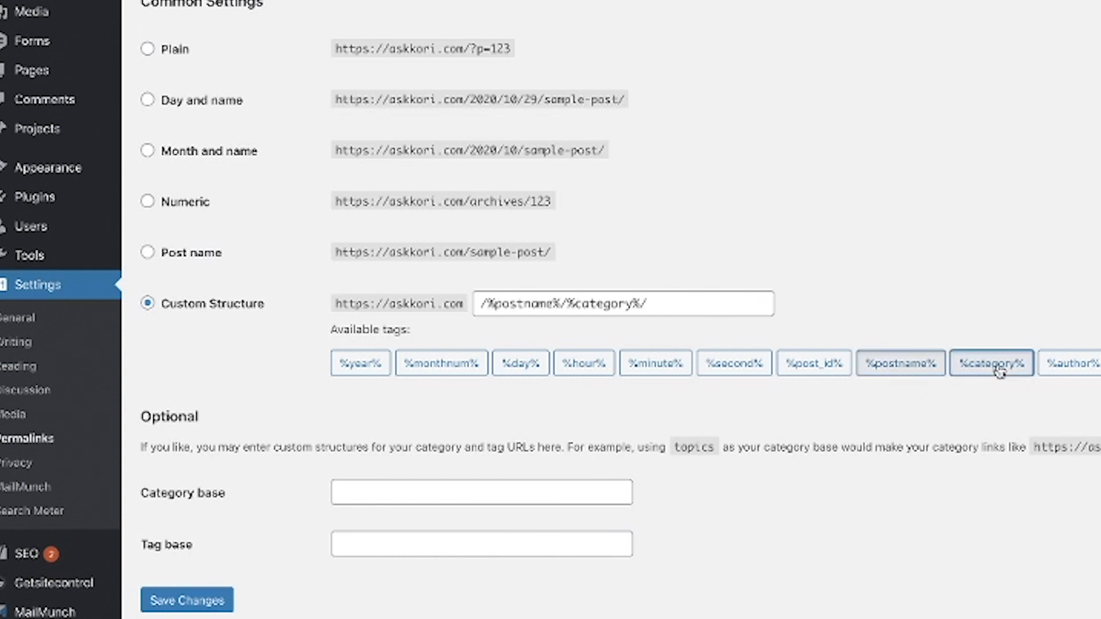
left_click(902, 373)
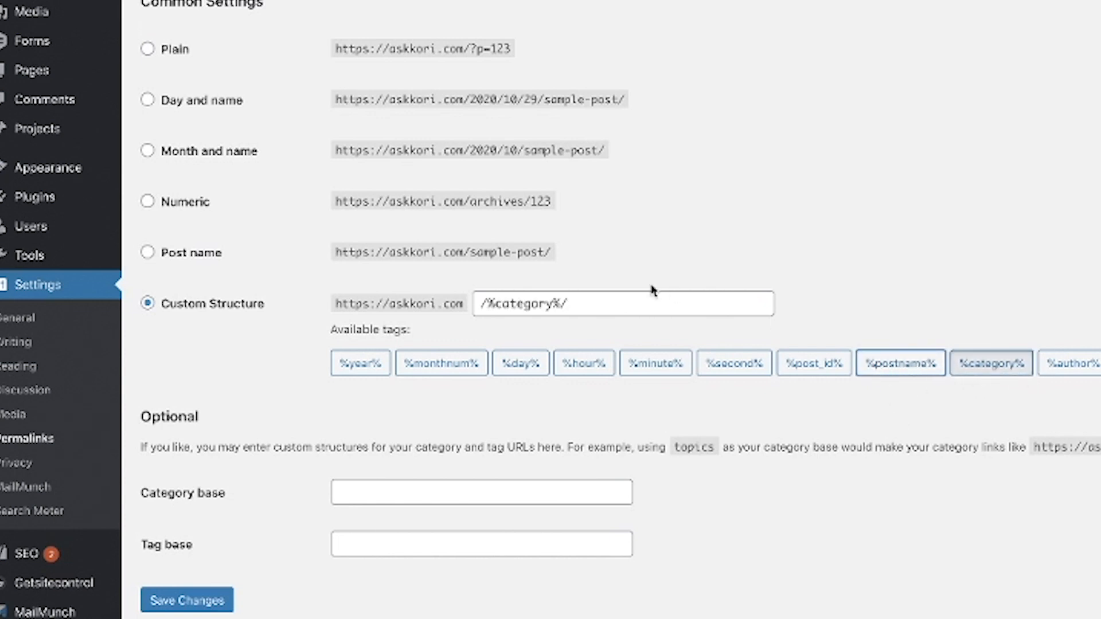
left_click(895, 370)
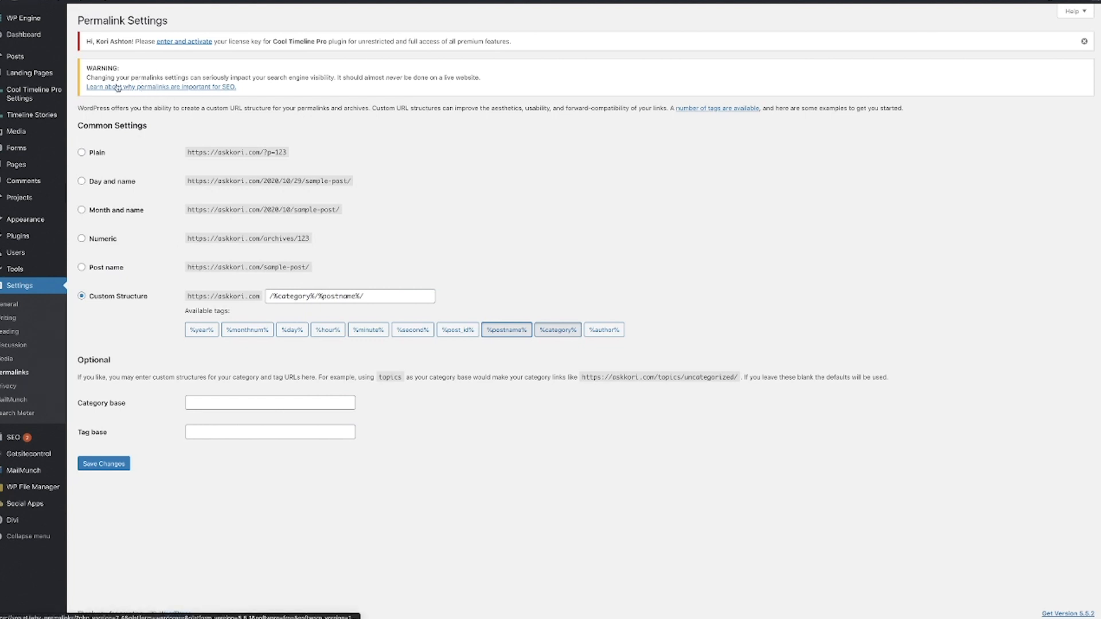
Step: Read the warning about changing permalinks and highlight the current custom structure value
double_click(99, 69)
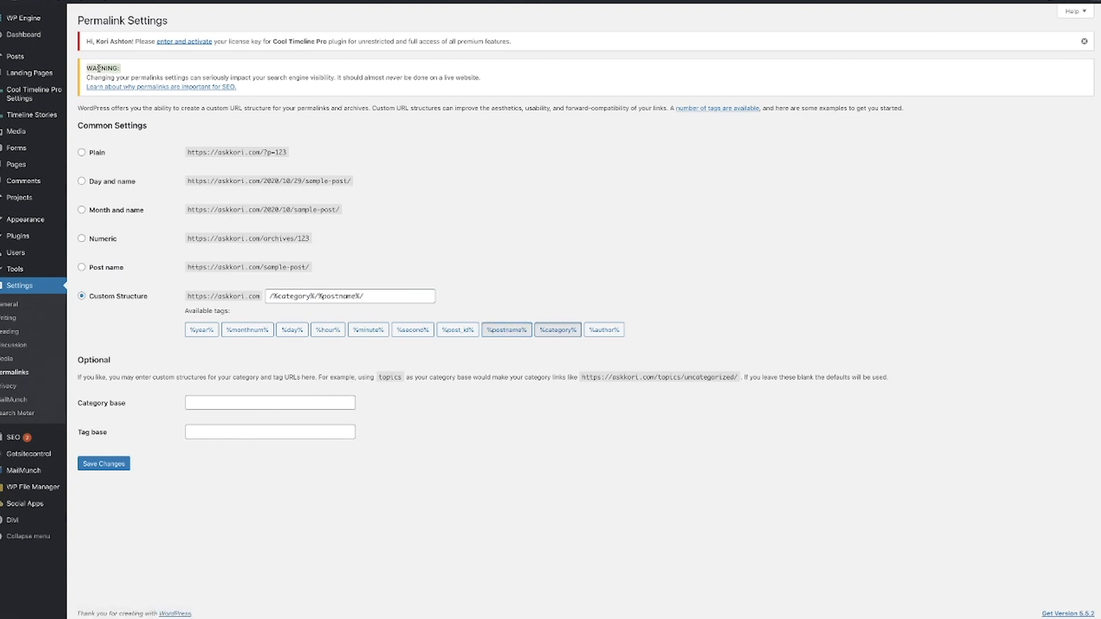
left_click(98, 68)
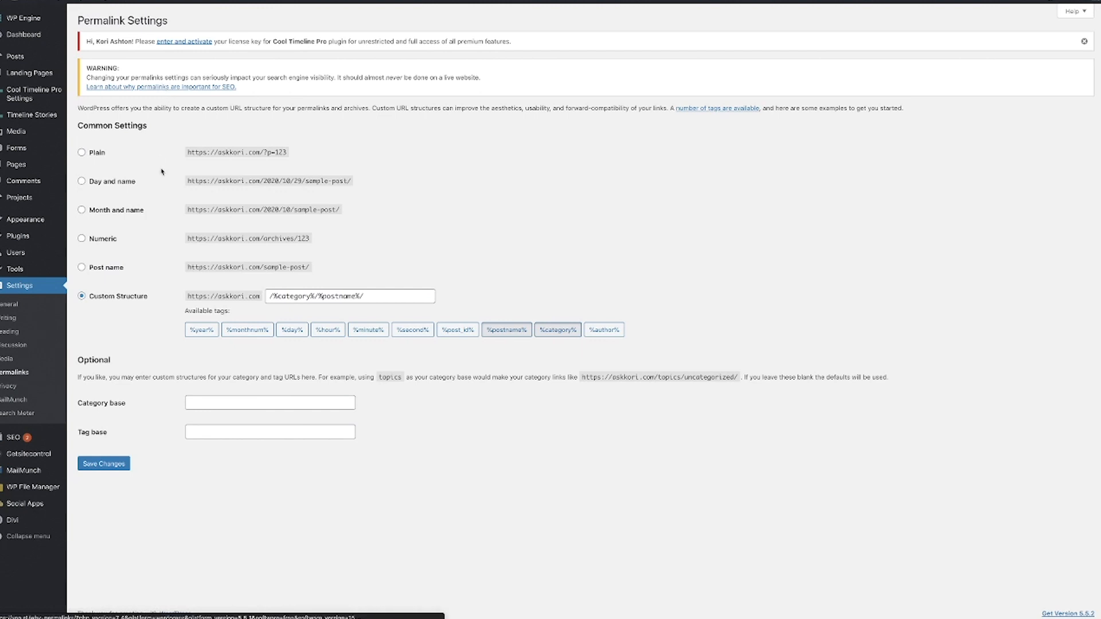
left_click_drag(378, 297, 251, 294)
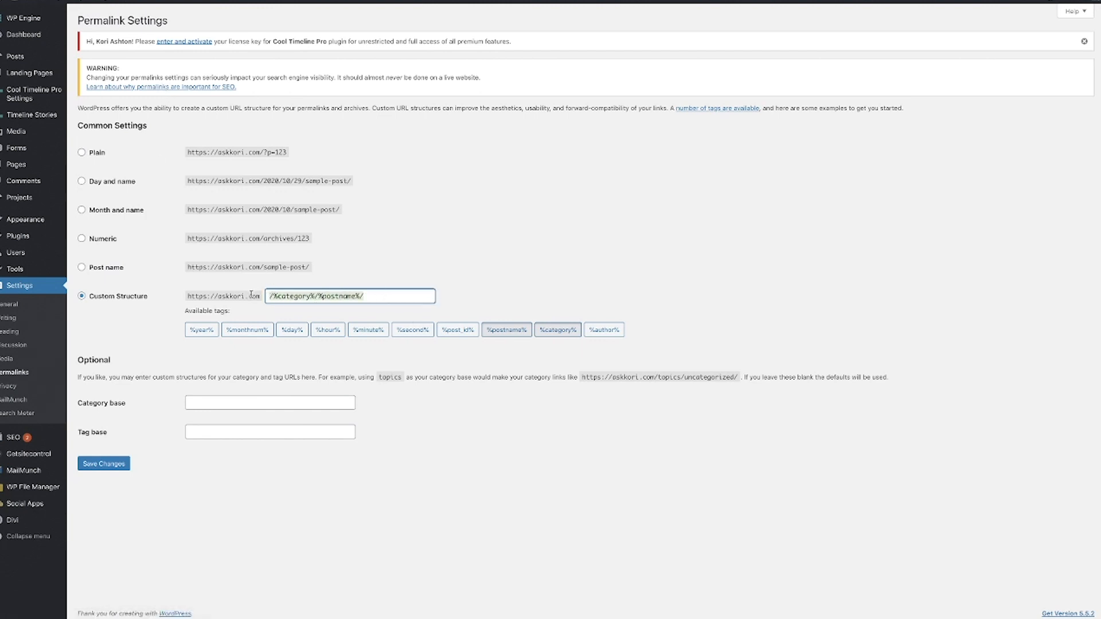
left_click(306, 300)
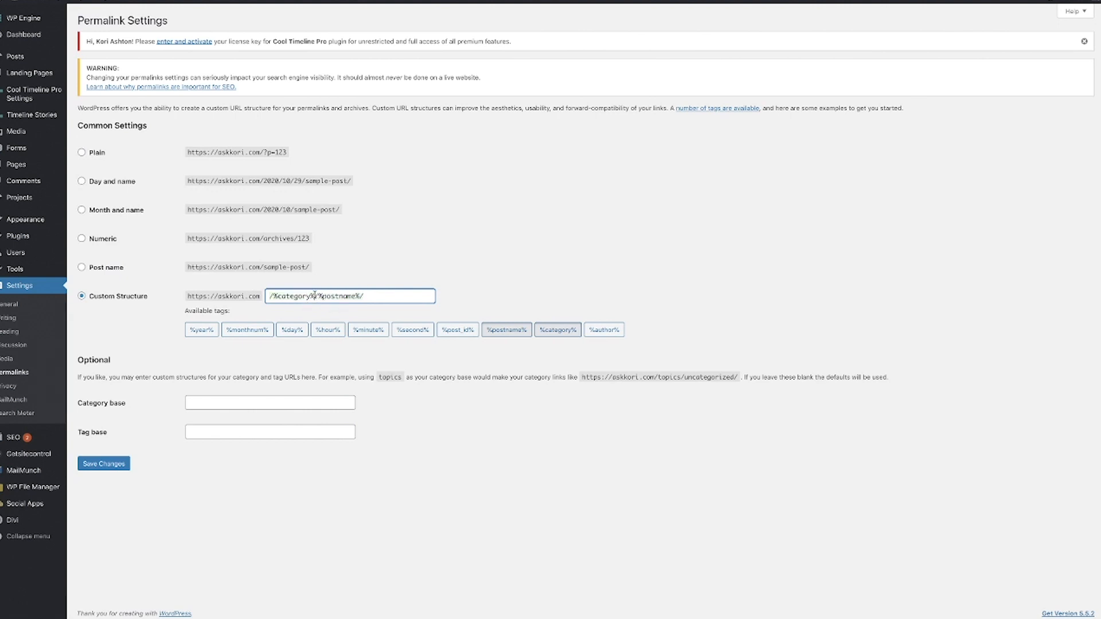
Step: Try deleting the /%category% part from the custom permalink structure
left_click_drag(314, 296, 257, 293)
key("BackSpace")
left_click(266, 315)
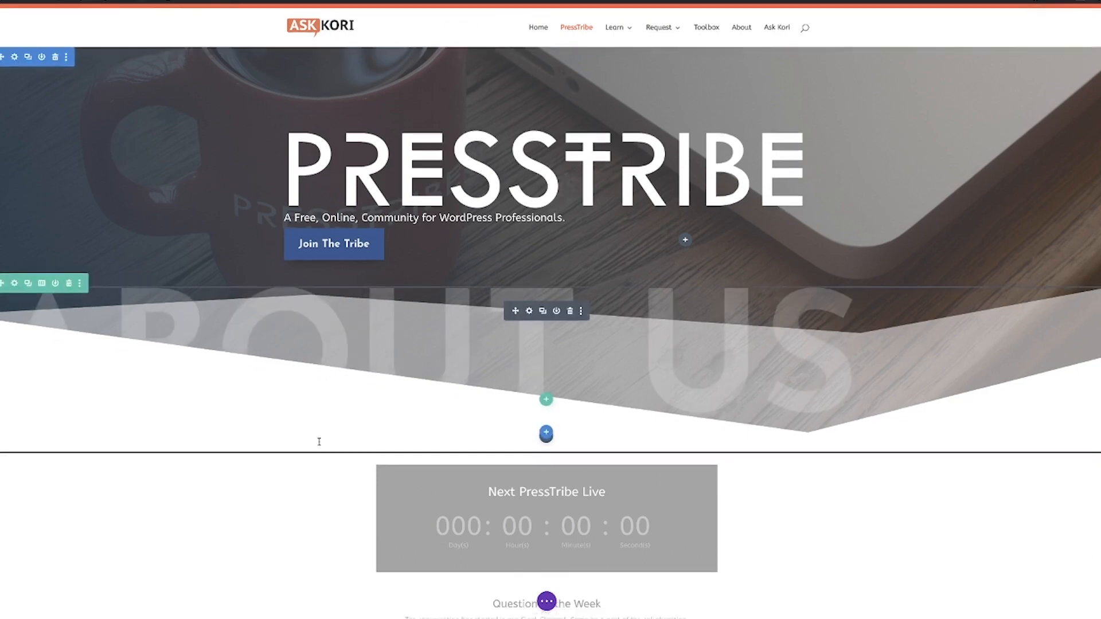
Step: Open the text settings of the "Webinar Guest Speakers & Topics" heading on the PressTribe page
scroll(318, 441, "down", 7)
scroll(318, 441, "down", 11)
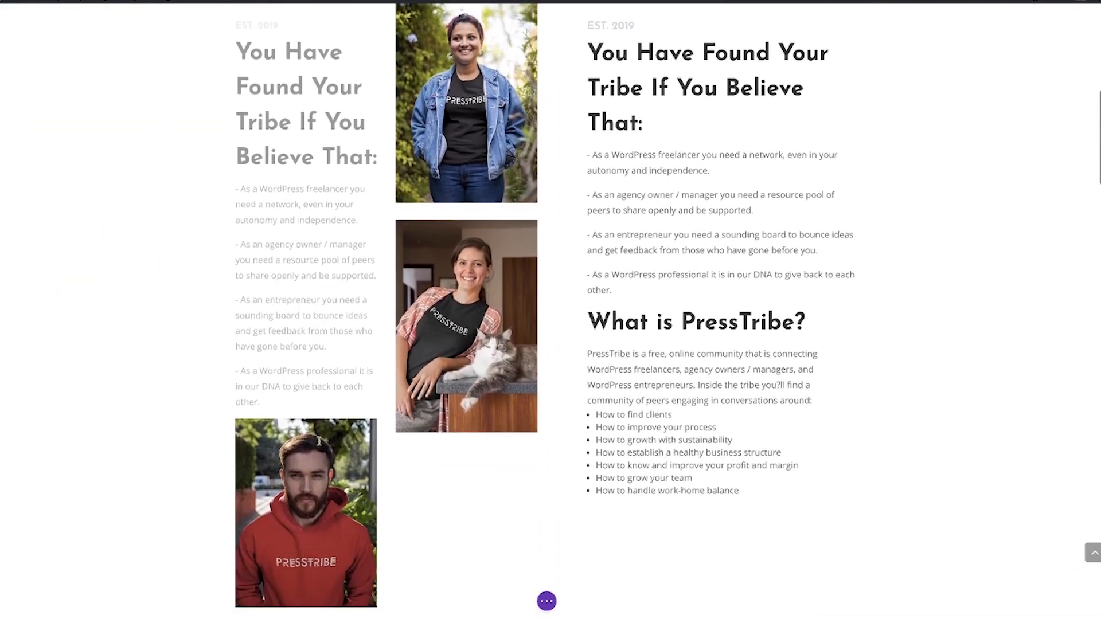
scroll(319, 441, "down", 10)
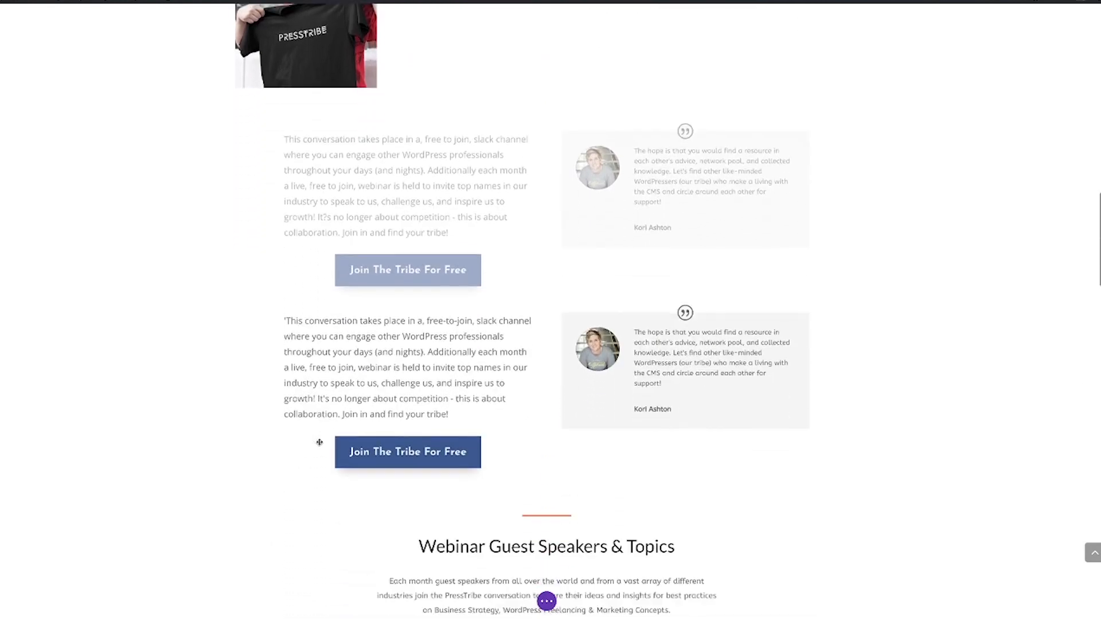
scroll(319, 442, "down", 2)
scroll(320, 442, "up", 1)
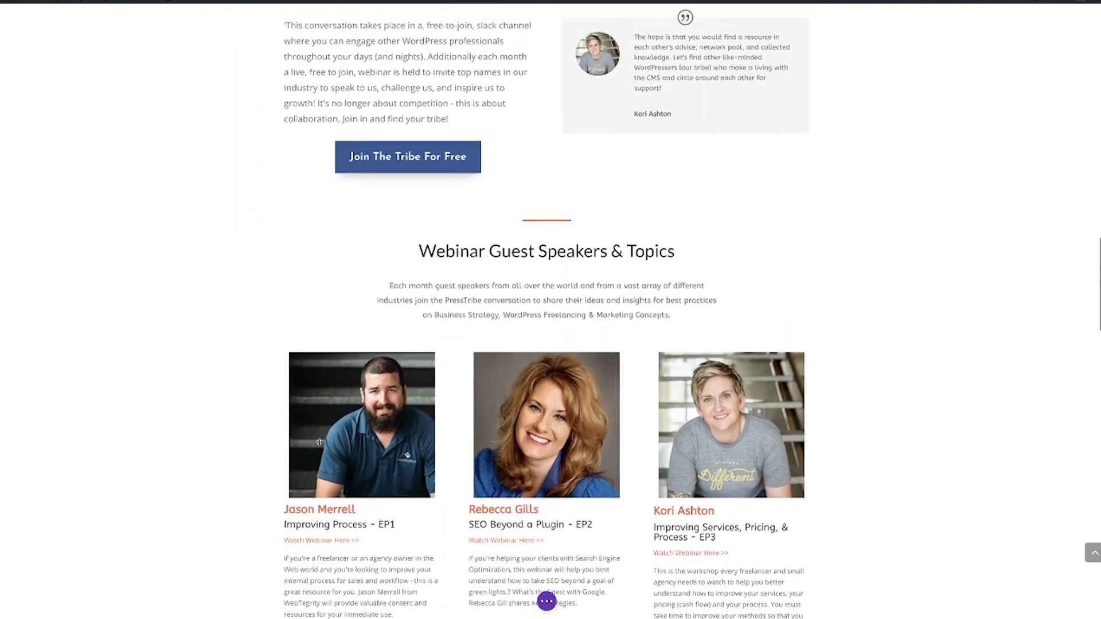
mouse_move(474, 248)
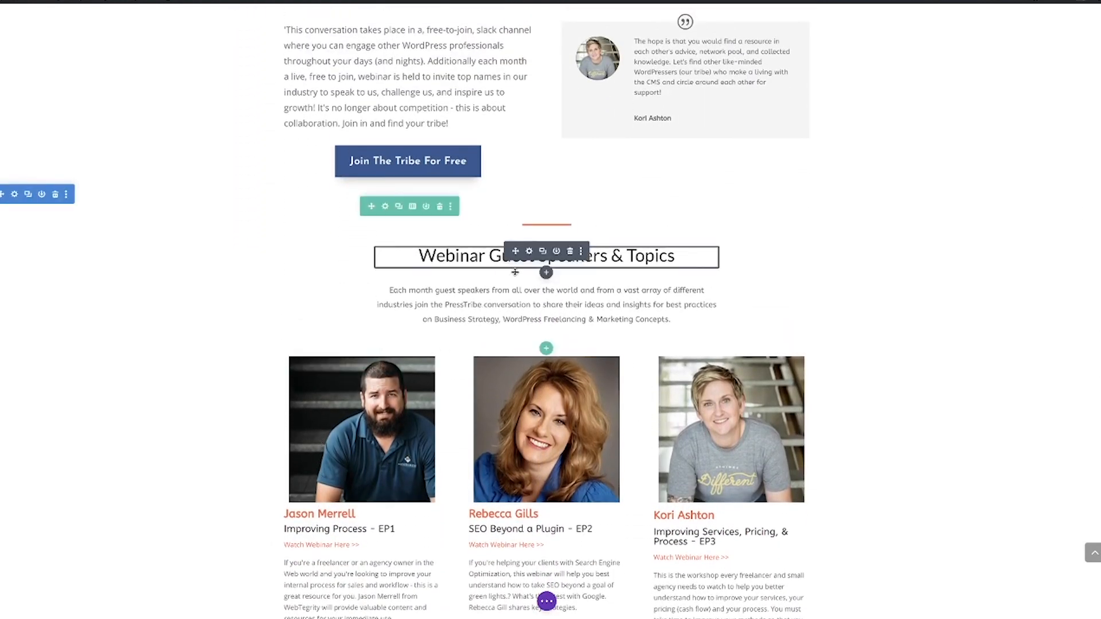
left_click(530, 252)
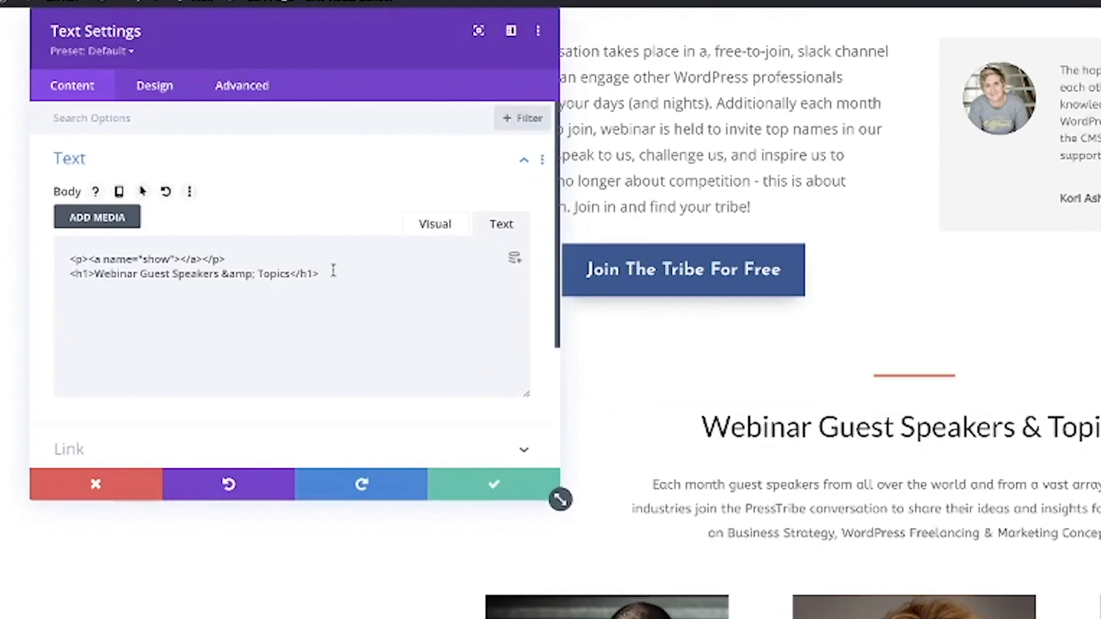
Step: Inspect the heading tag around "Webinar Guest Speakers & Topics" in both visual and HTML form, and save the text module
left_click_drag(332, 274, 68, 277)
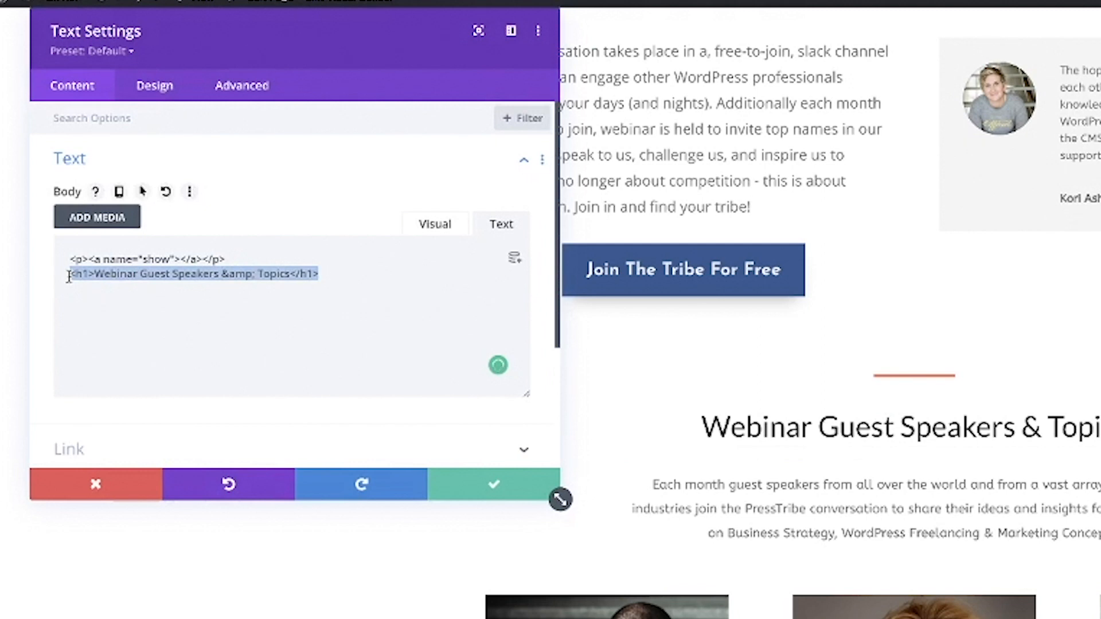
left_click(437, 232)
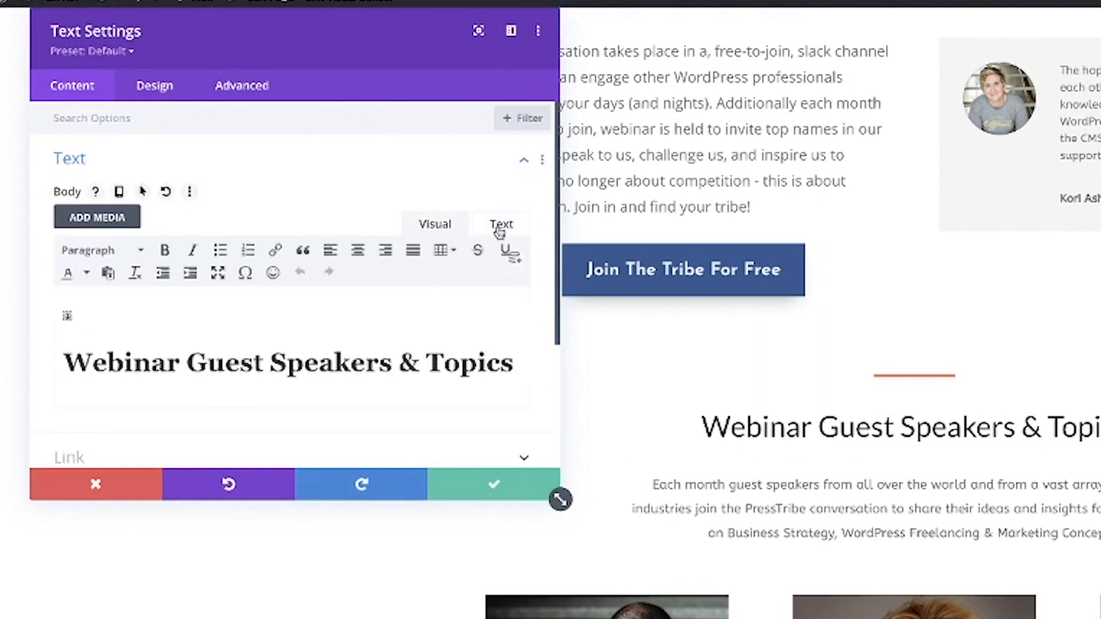
left_click(499, 229)
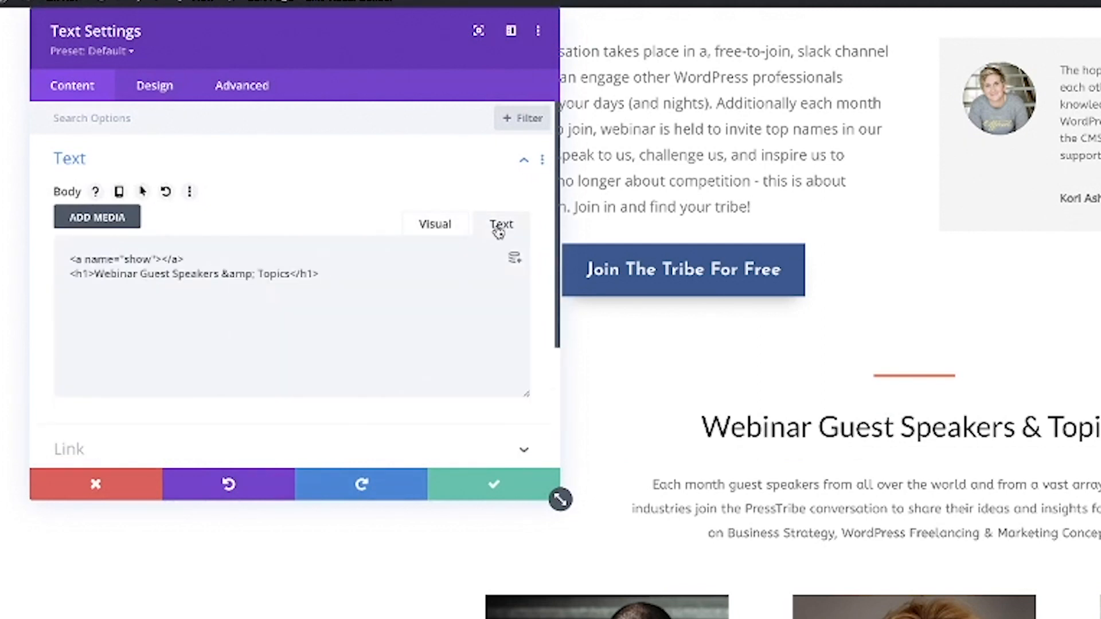
left_click(335, 285)
left_click_drag(337, 277, 68, 277)
left_click(138, 278)
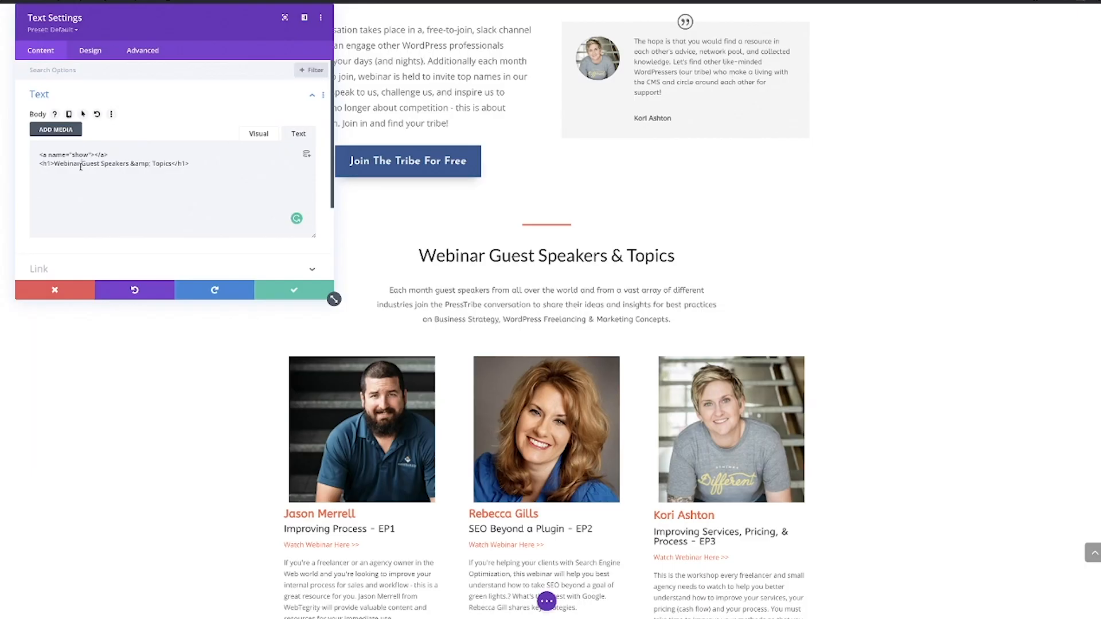
left_click(318, 290)
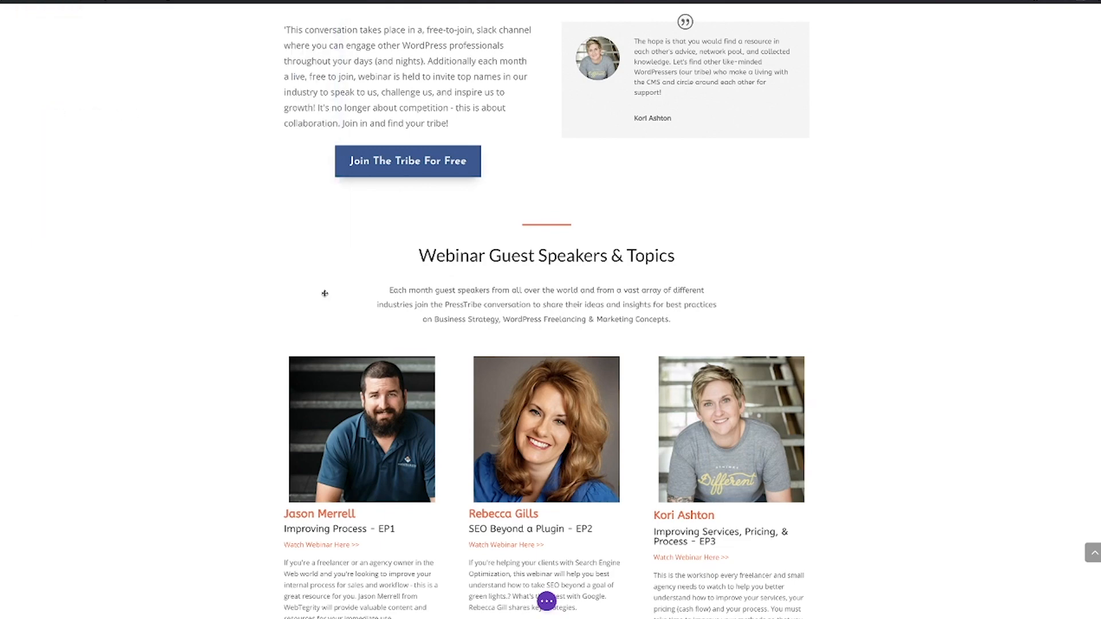
Step: Open the text settings of the PressTribe hero banner and inspect the heading tag of its tagline
scroll(524, 349, "down", 3)
scroll(524, 349, "up", 10)
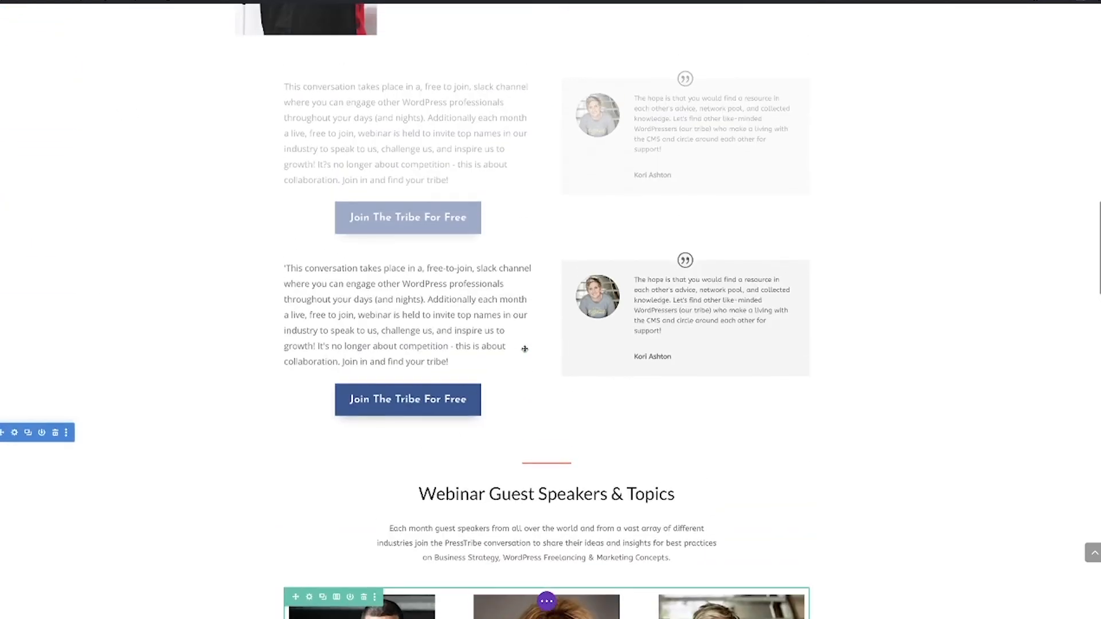
scroll(524, 348, "up", 10)
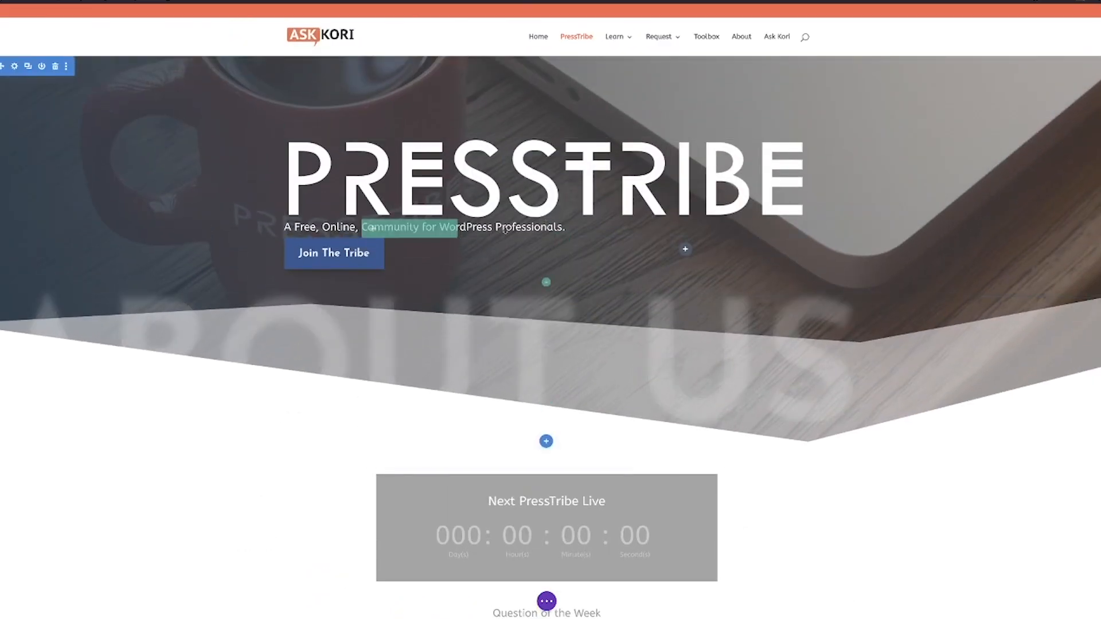
left_click(529, 163)
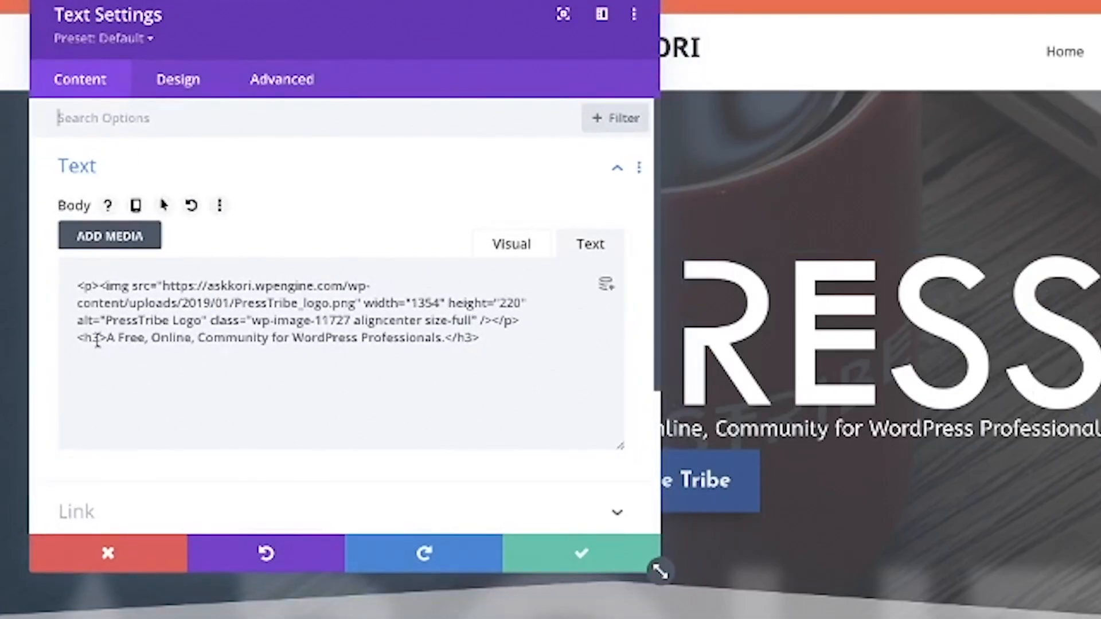
left_click_drag(100, 340, 70, 339)
left_click(230, 338)
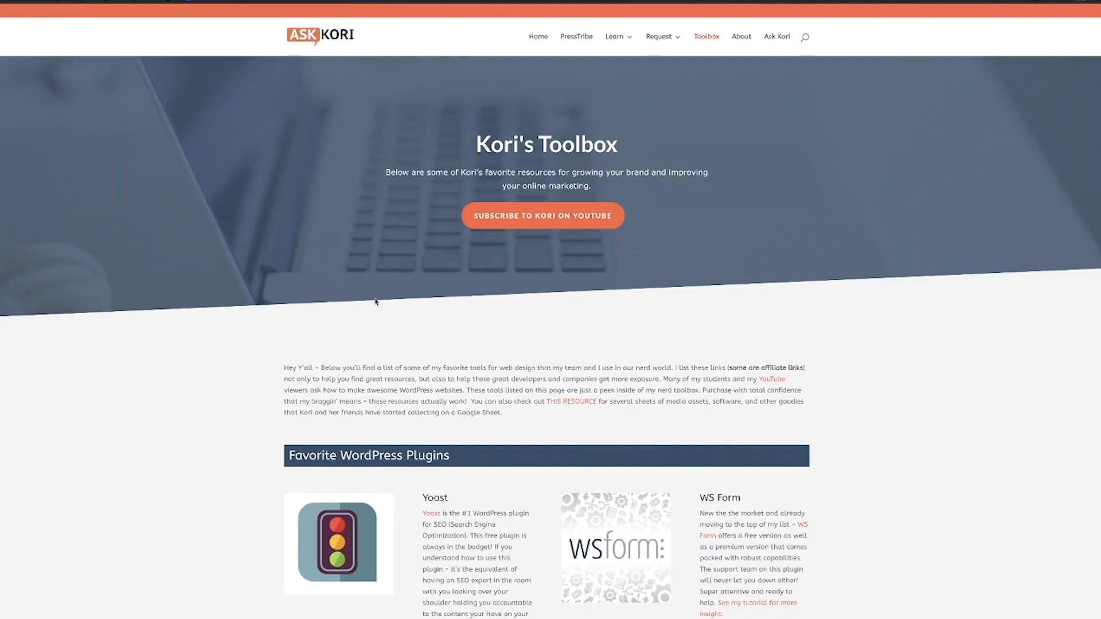
Step: Look over the Toolbox page, and open the site's Media Library from the WordPress dashboard
scroll(376, 301, "down", 5)
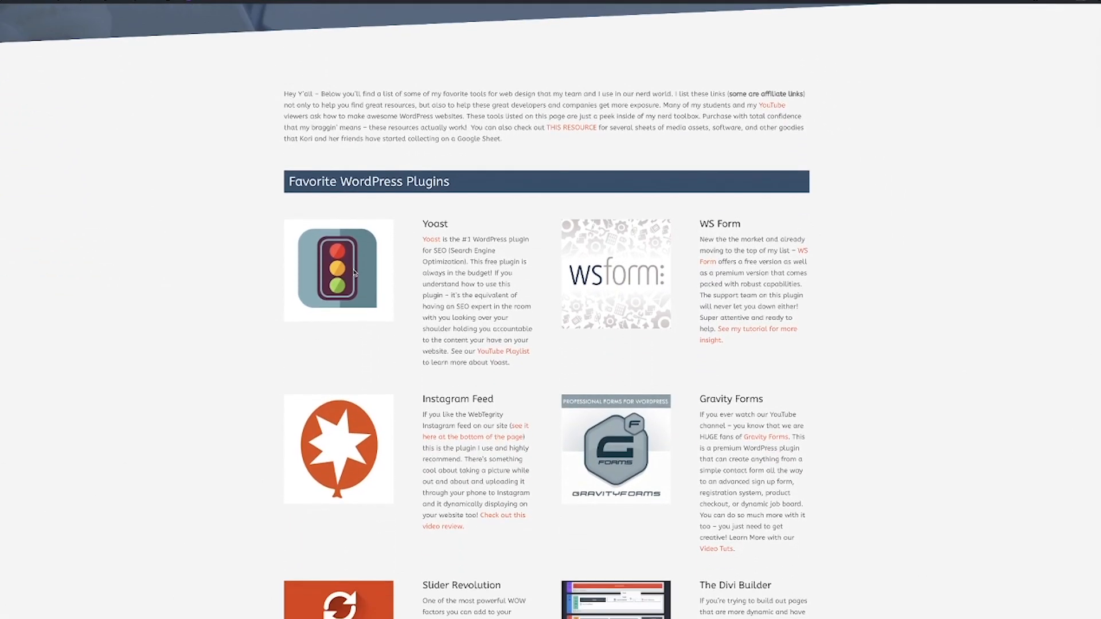
scroll(453, 351, "up", 5)
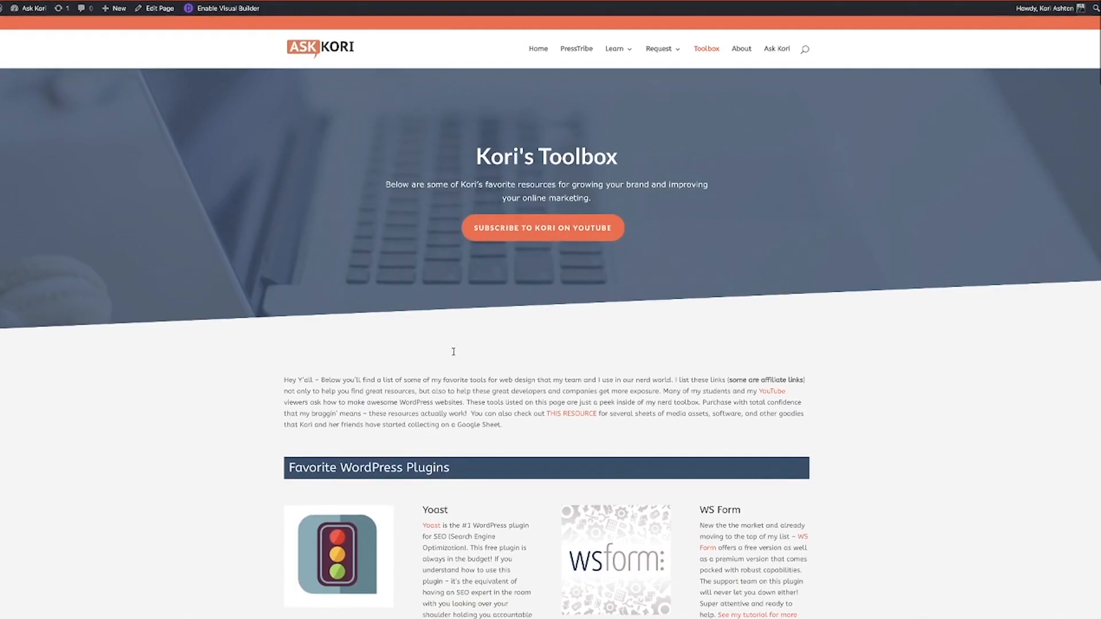
mouse_move(38, 3)
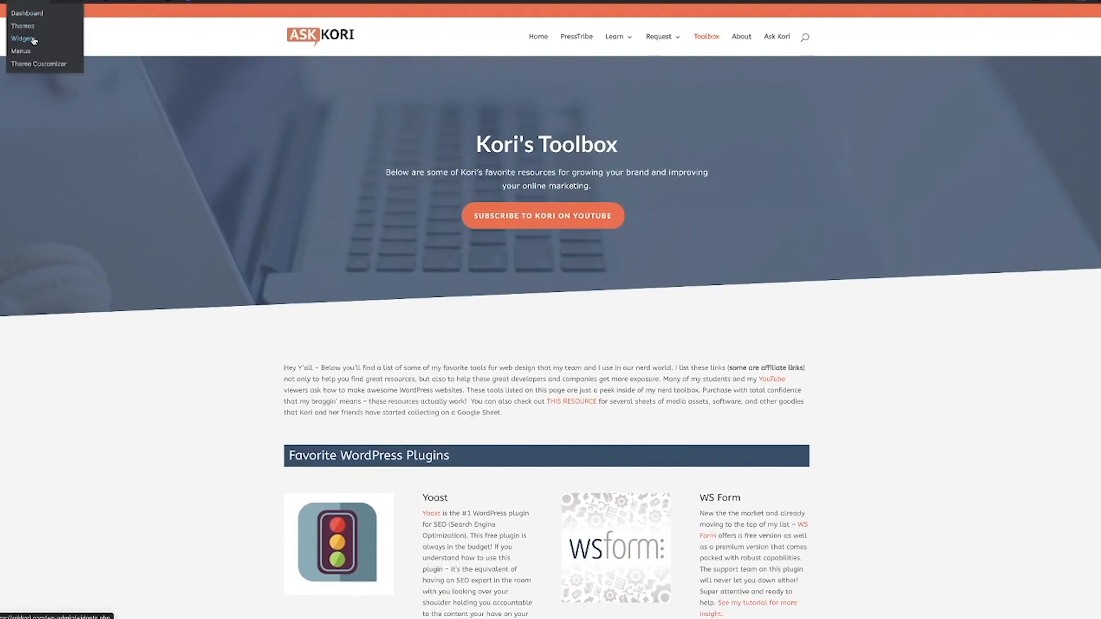
left_click(31, 18)
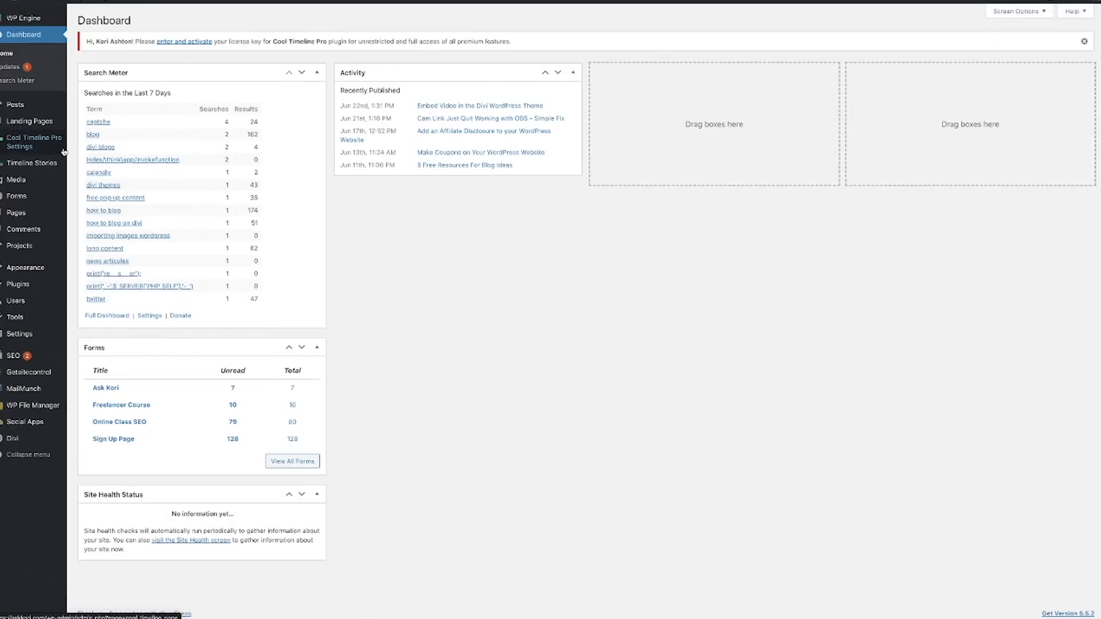
left_click(11, 184)
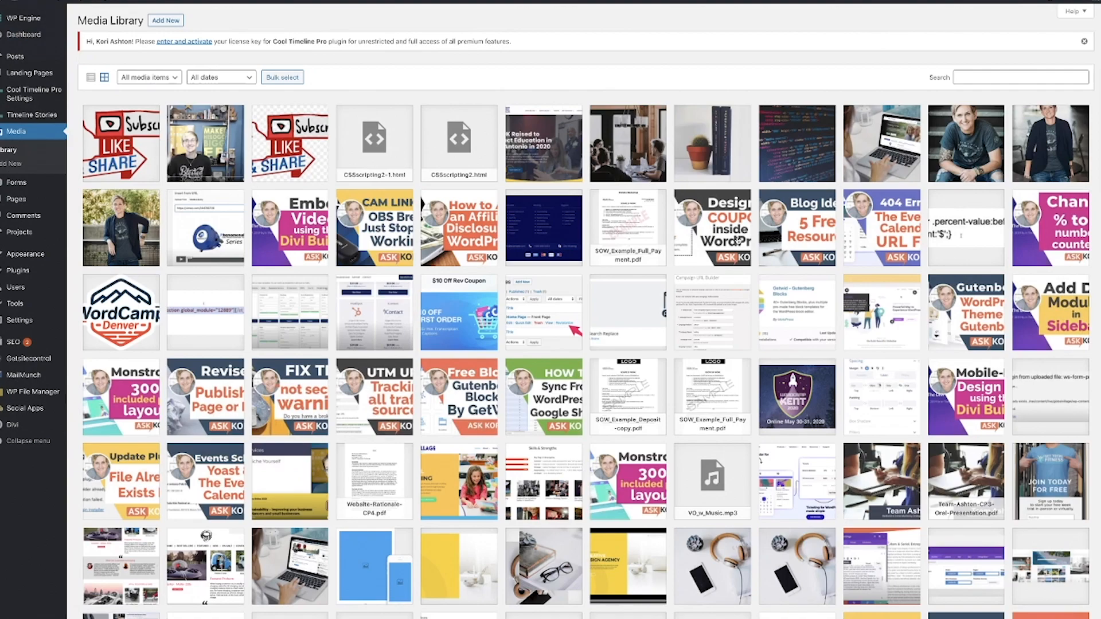
Step: Open the attachment details of the "Embed Videos using the Divi Builder" image, inspect its alternative text, and close the details
left_click(297, 247)
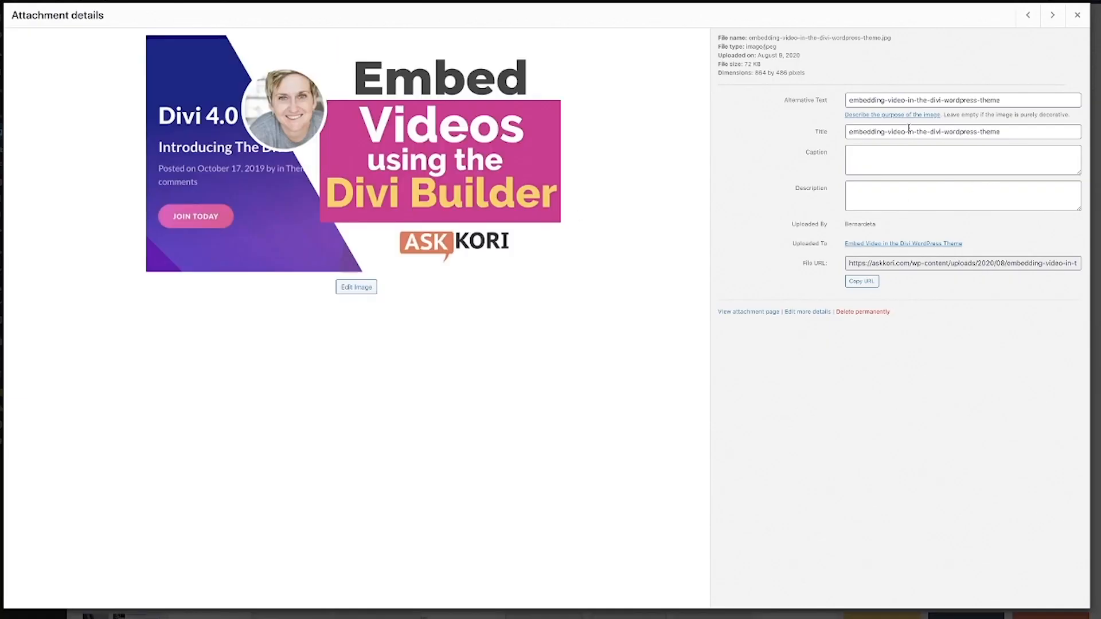
left_click(866, 99)
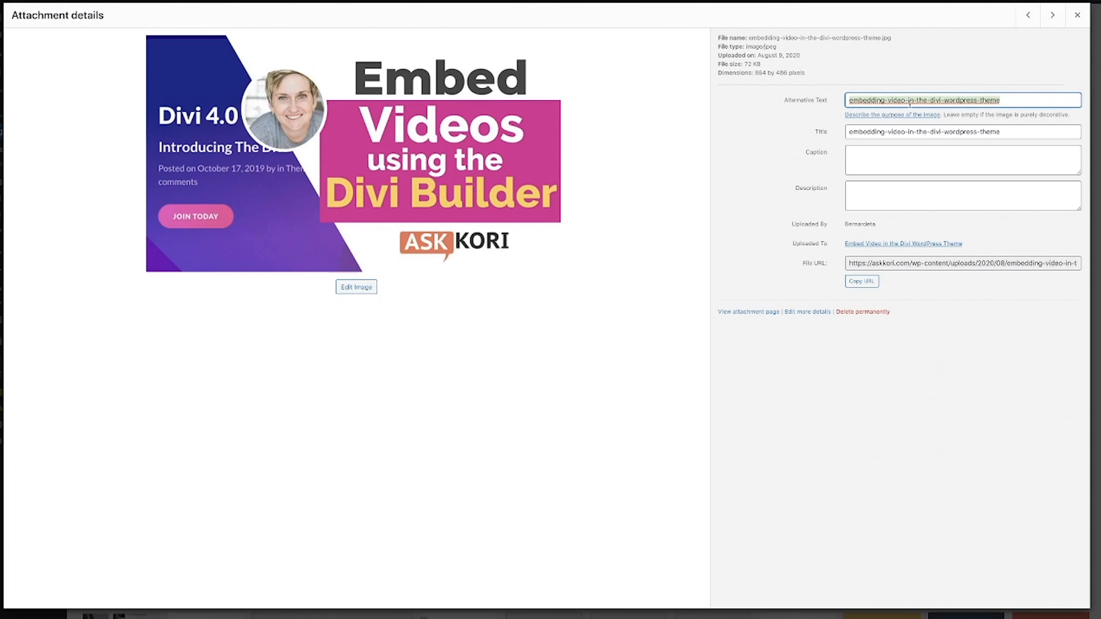
left_click(1077, 15)
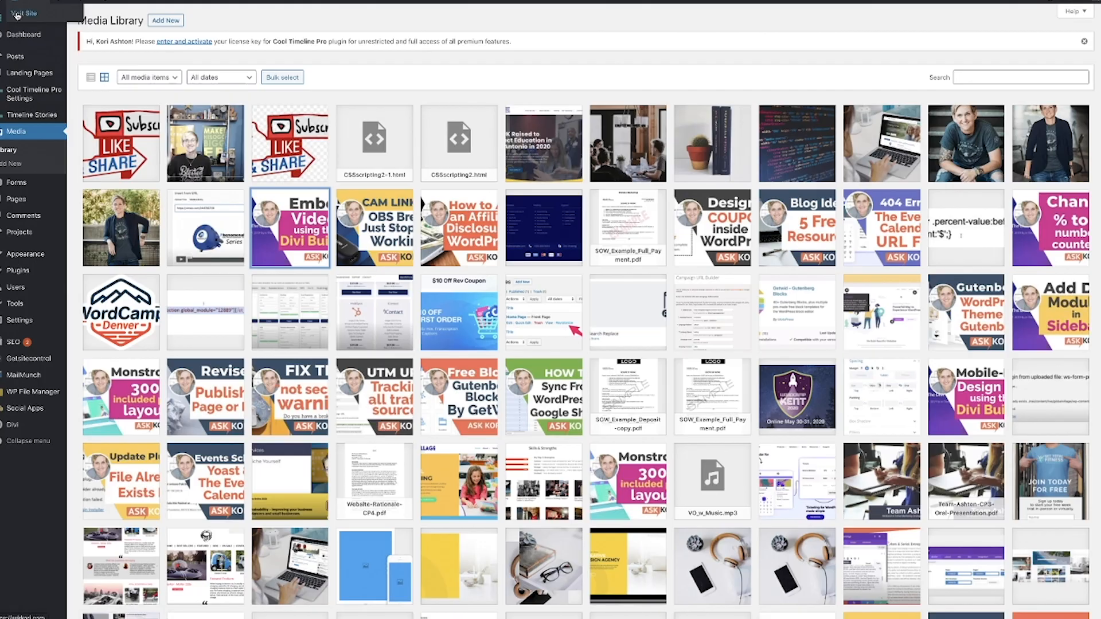
Step: Return to the live site's Toolbox page and enable the Divi visual builder on it
left_click(18, 14)
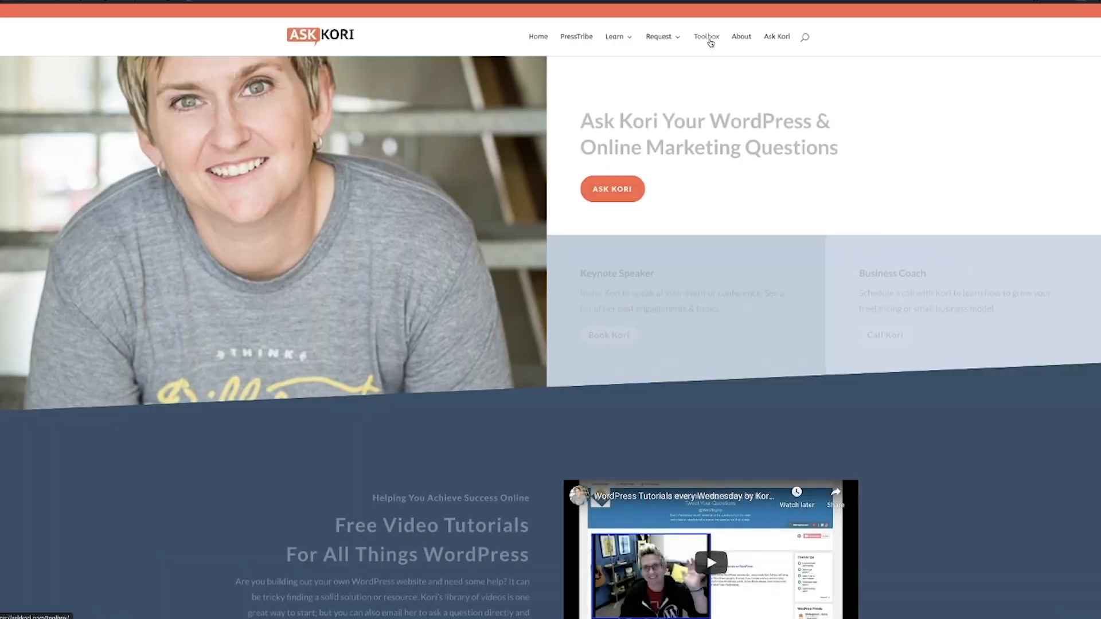
left_click(709, 41)
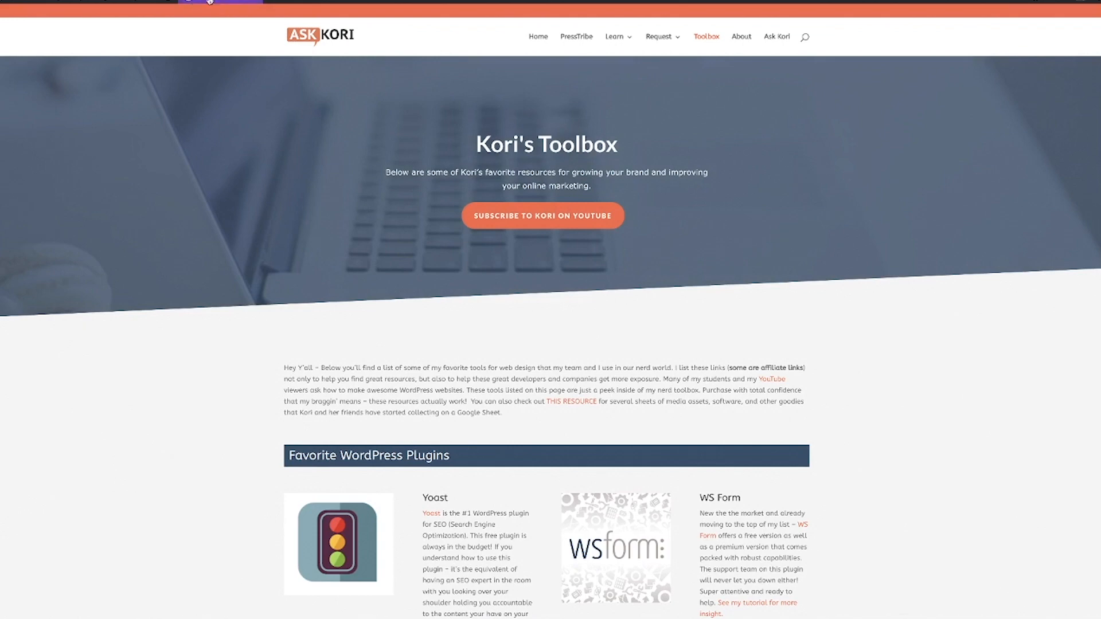
left_click(219, 1)
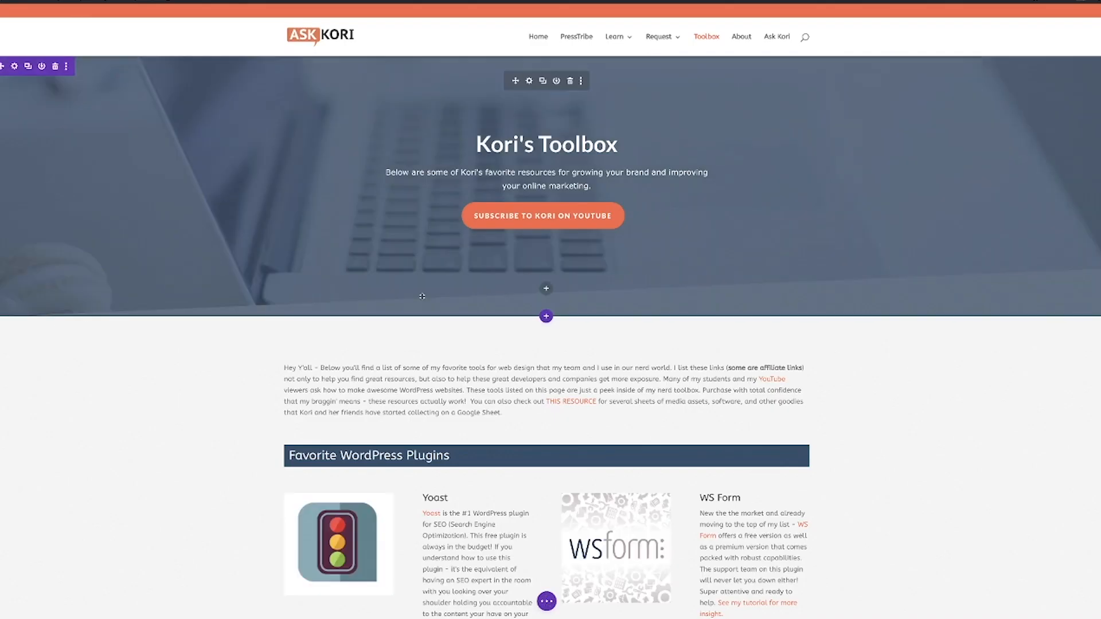
Step: Open the image settings of the WS Form logo under Favorite WordPress Plugins and reposition the dialog for easier viewing
scroll(423, 296, "down", 2)
scroll(422, 296, "down", 3)
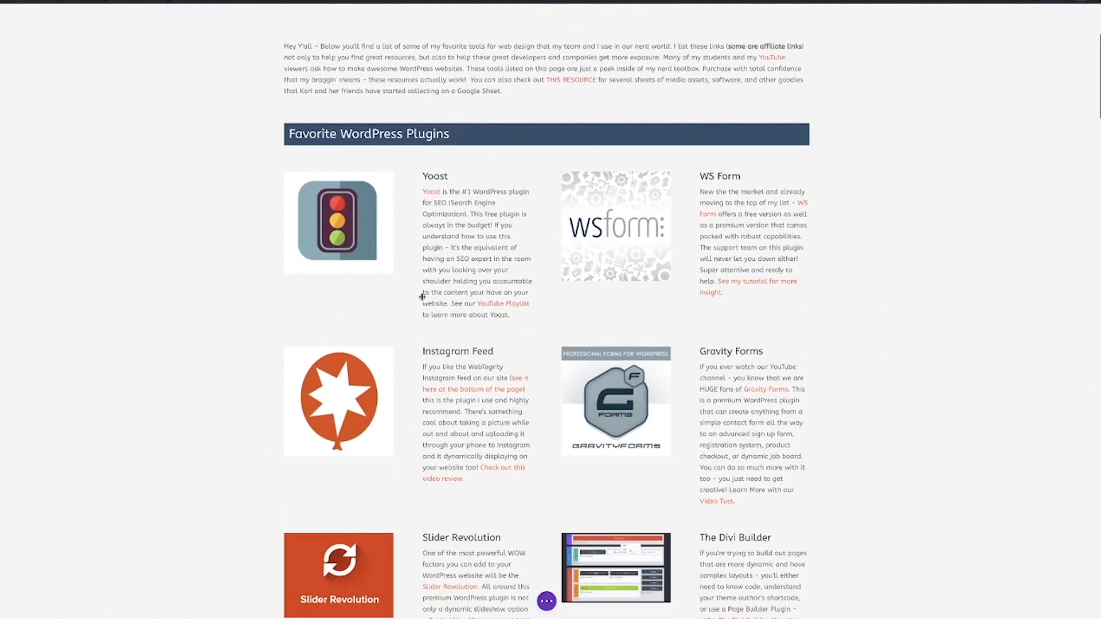
mouse_move(629, 228)
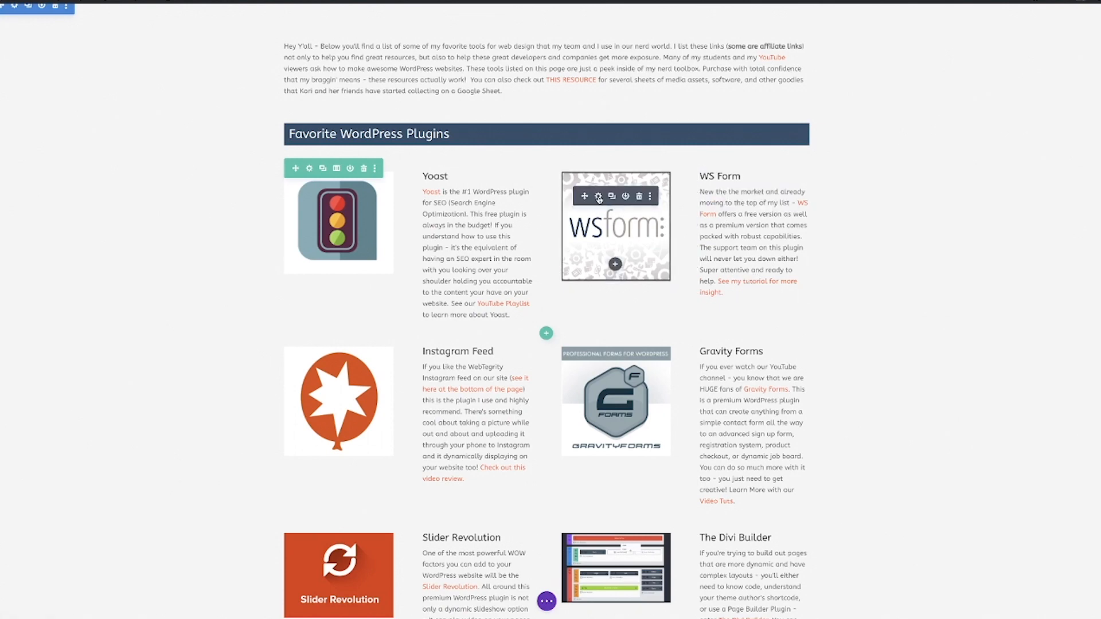
left_click(598, 197)
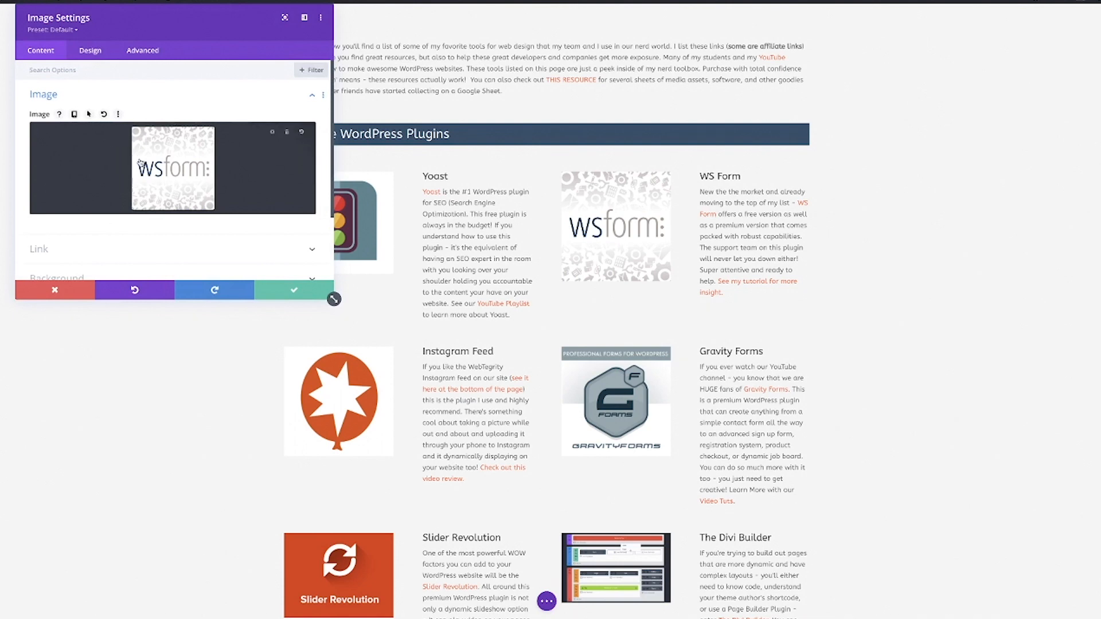
scroll(151, 191, "down", 2)
scroll(151, 192, "up", 3)
left_click_drag(75, 30, 224, 148)
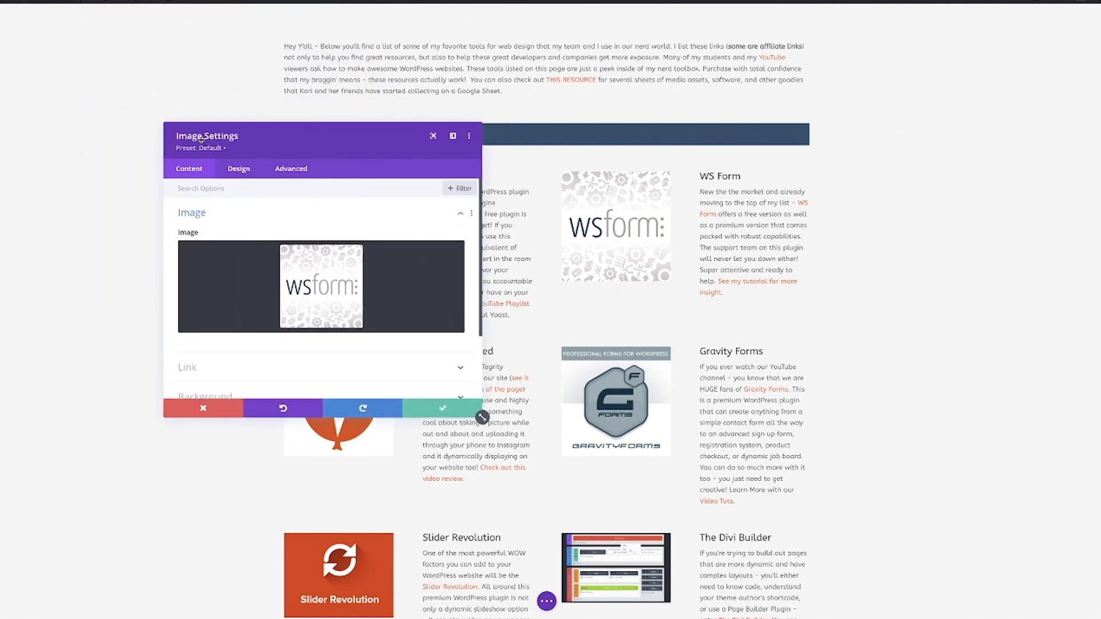
Step: Inspect the WS Form logo's alternative and title text in its advanced attributes, and save the image module
left_click(290, 172)
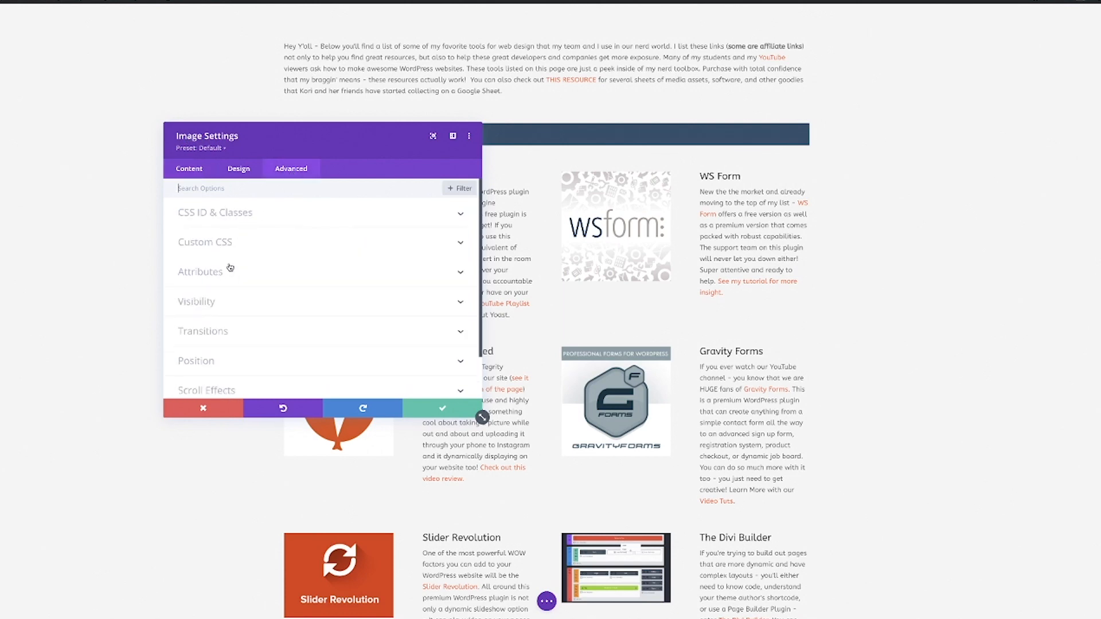
scroll(227, 272, "down", 1)
scroll(226, 272, "up", 1)
left_click(229, 275)
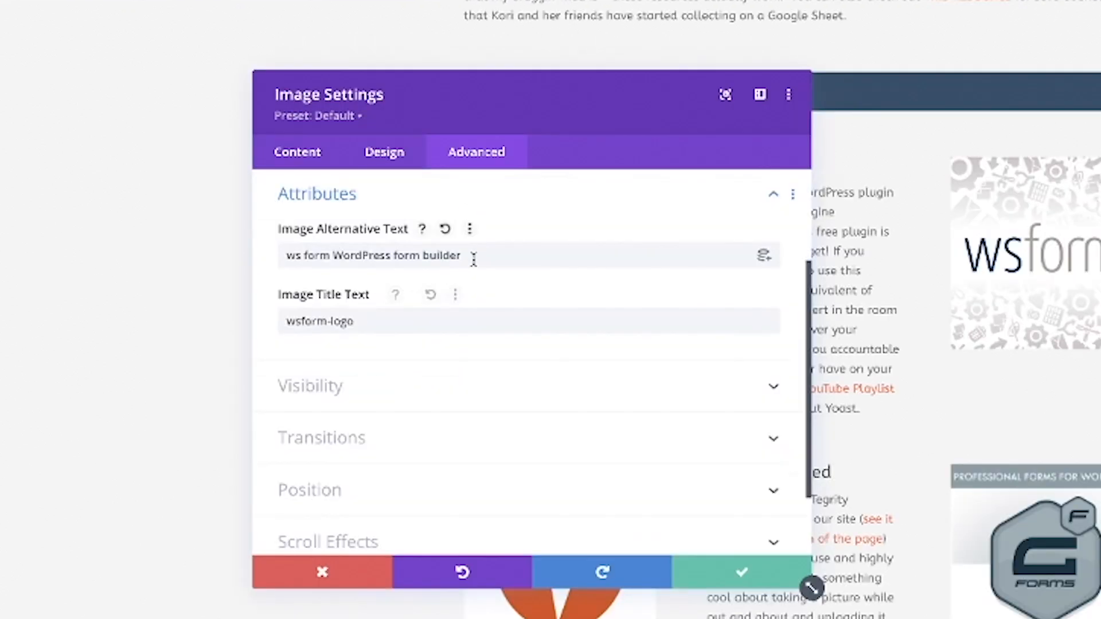
left_click(291, 228)
left_click_drag(476, 255, 280, 252)
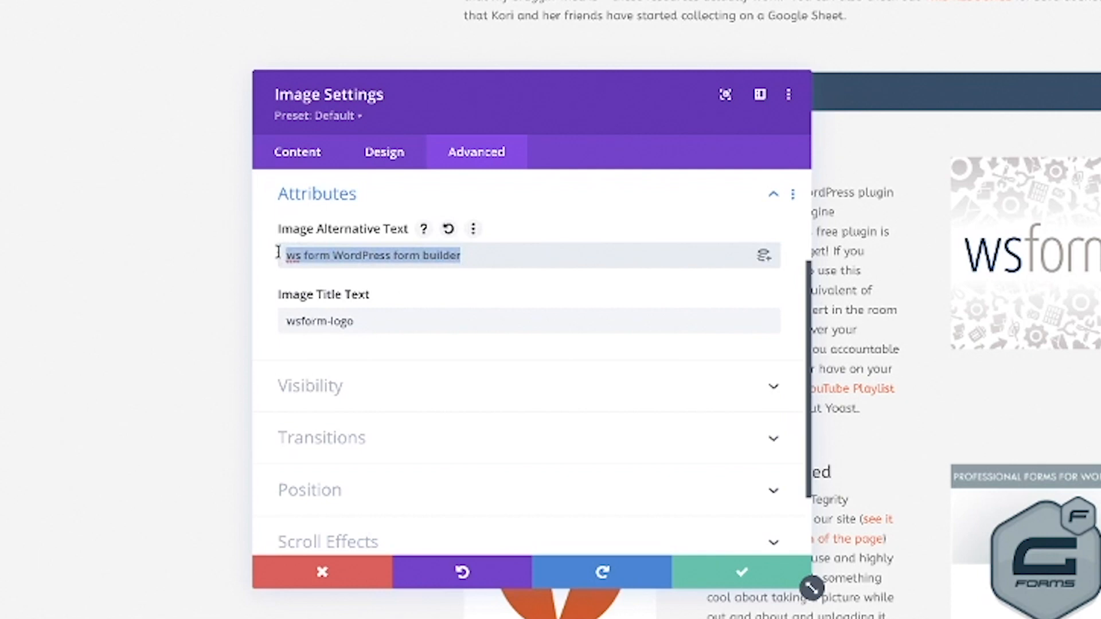
left_click(367, 255)
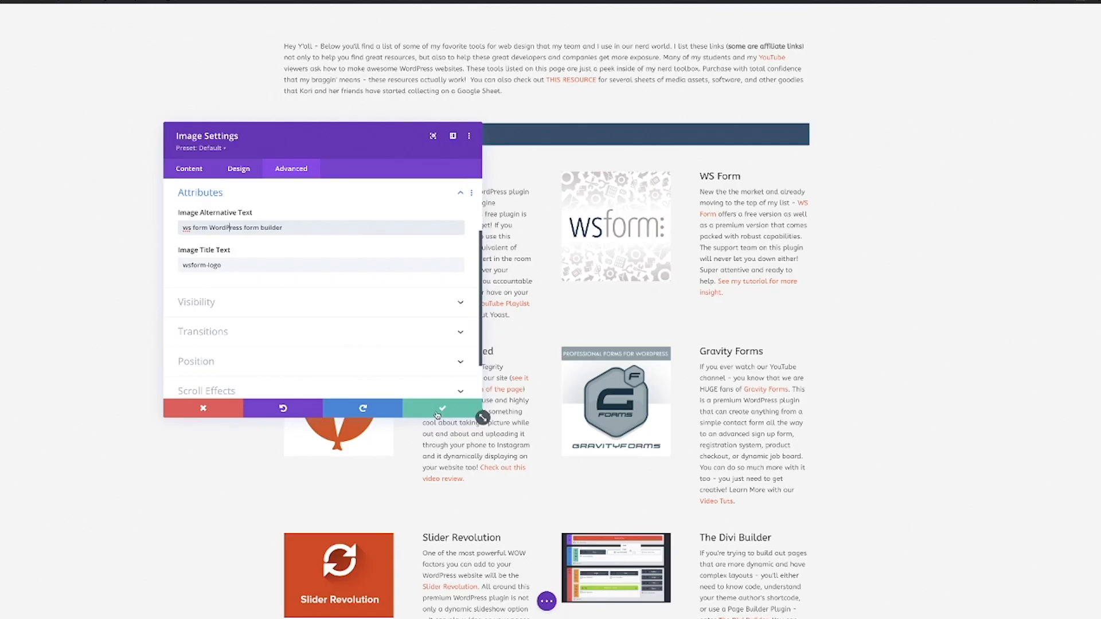
left_click(742, 579)
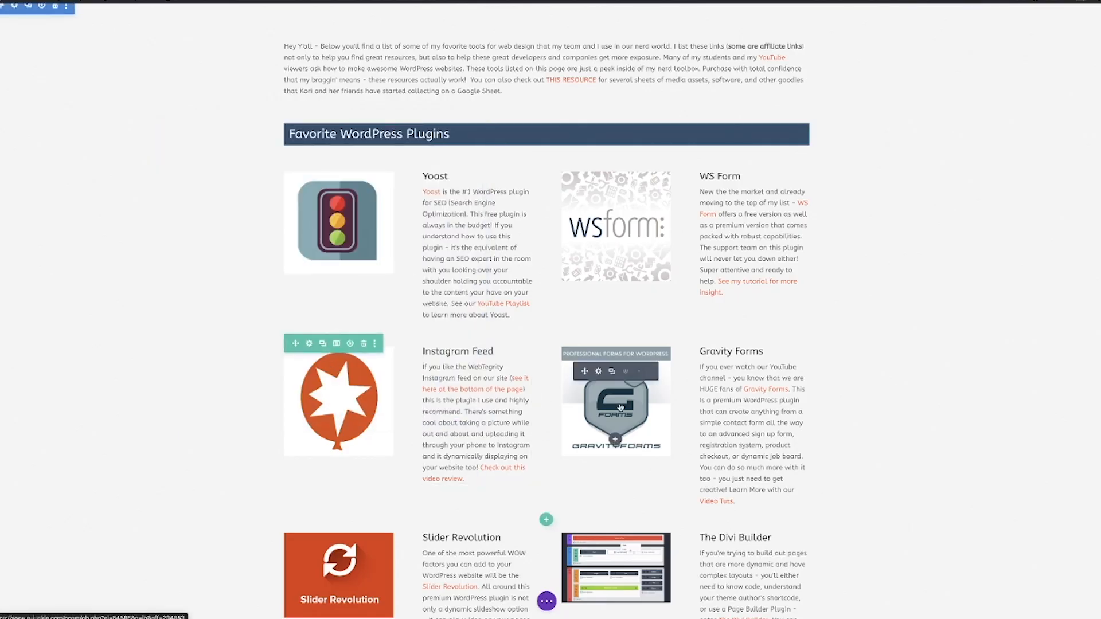
Step: Inspect the alternative and title text in the Gravity Forms logo's attributes, and save the image module
left_click(599, 373)
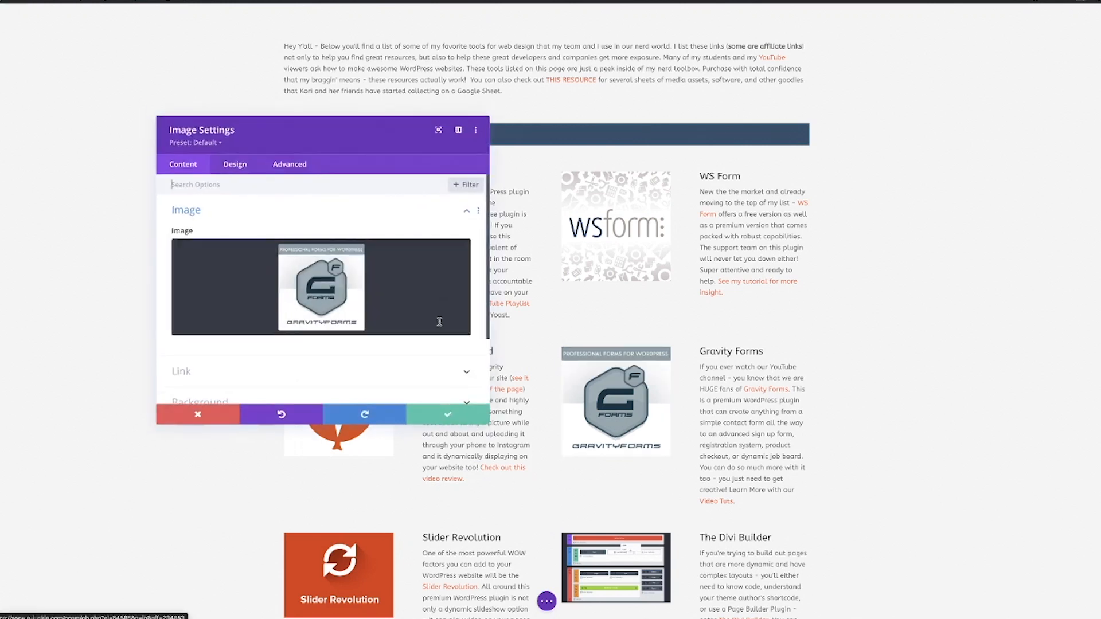
left_click(281, 172)
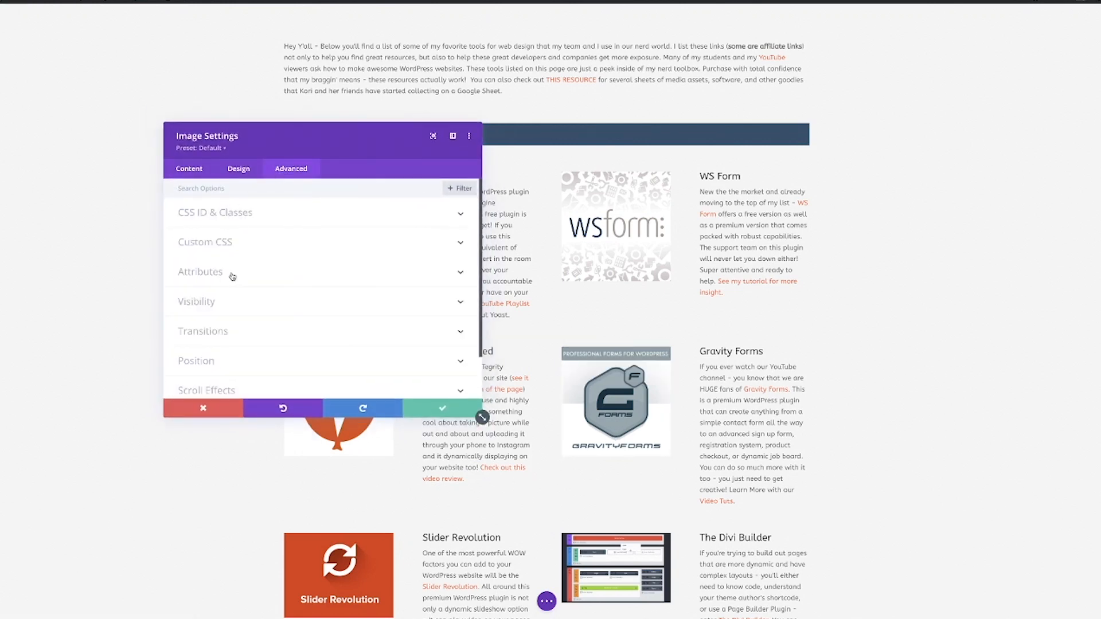
left_click(233, 274)
left_click(231, 228)
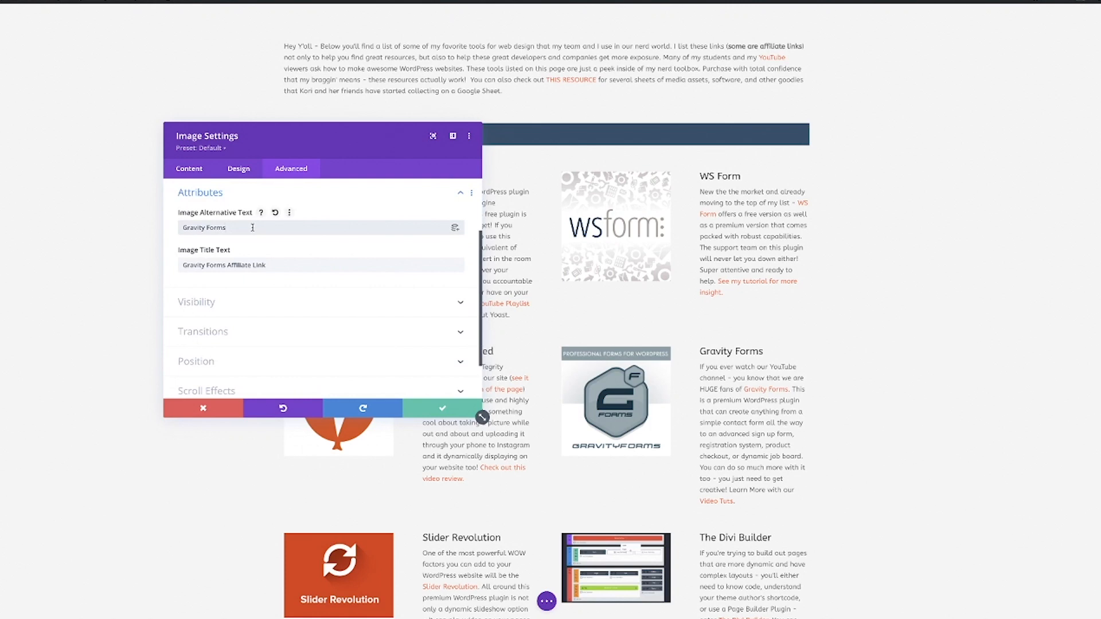
left_click(435, 408)
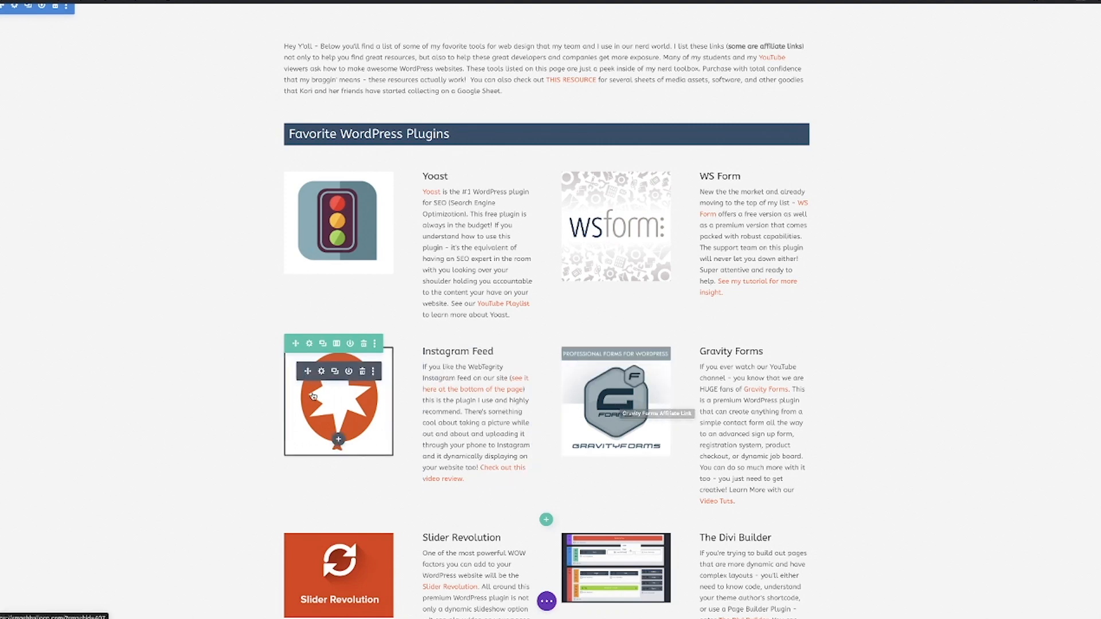
Step: Set the alternative text of the balloon image beside Instagram Feed to "Instagram Feed" in its image attributes
left_click(320, 372)
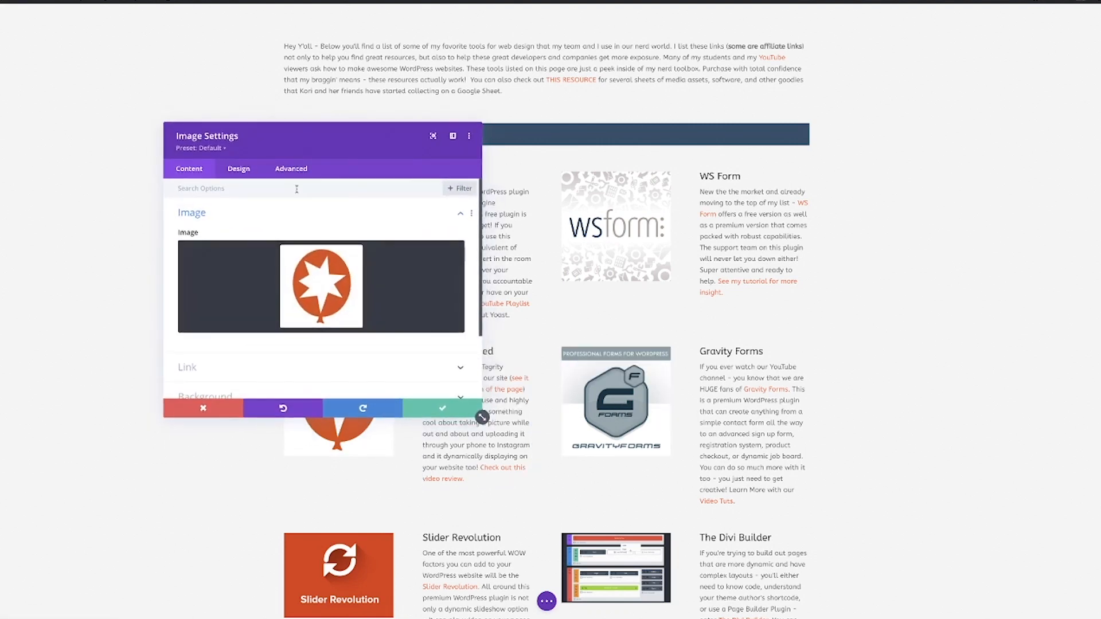
left_click(291, 169)
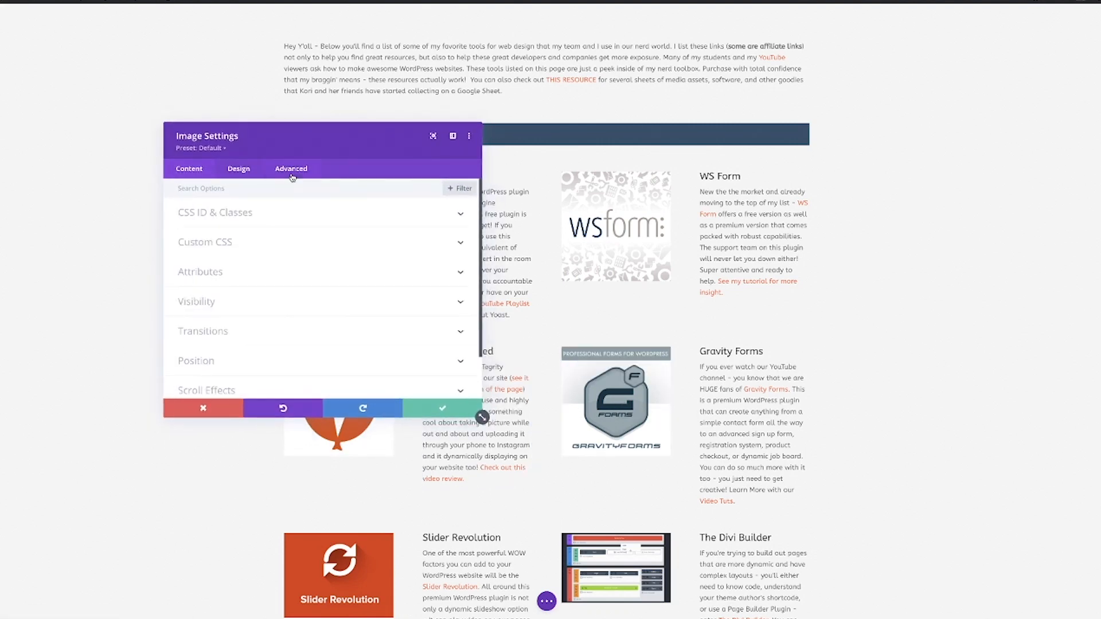
left_click(228, 277)
left_click(226, 228)
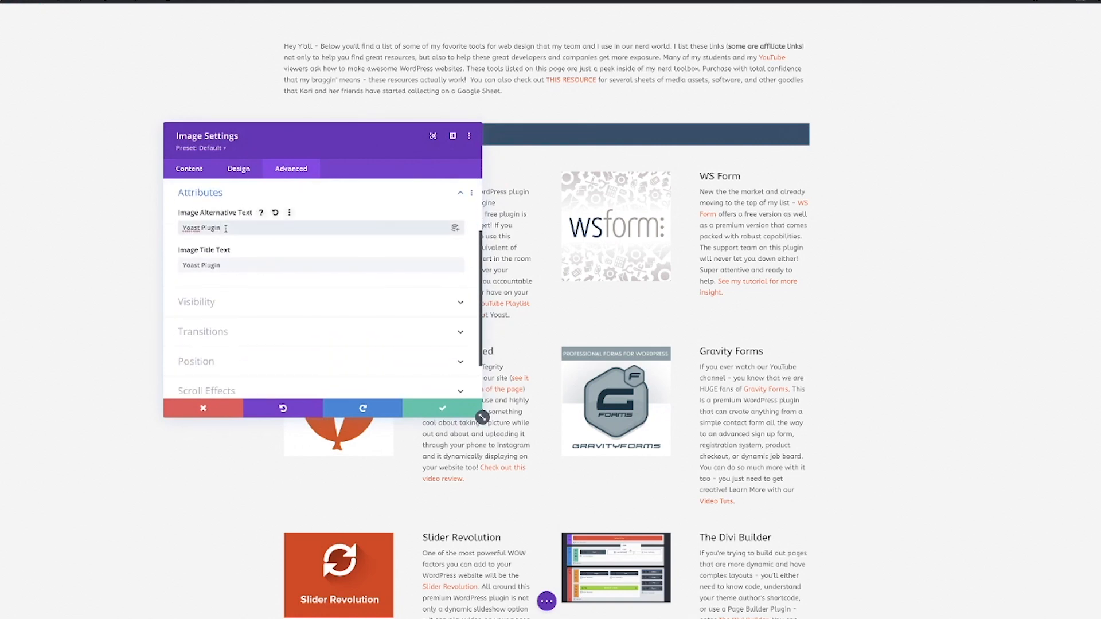
key("ctrl+a")
left_click_drag(261, 138, 212, 44)
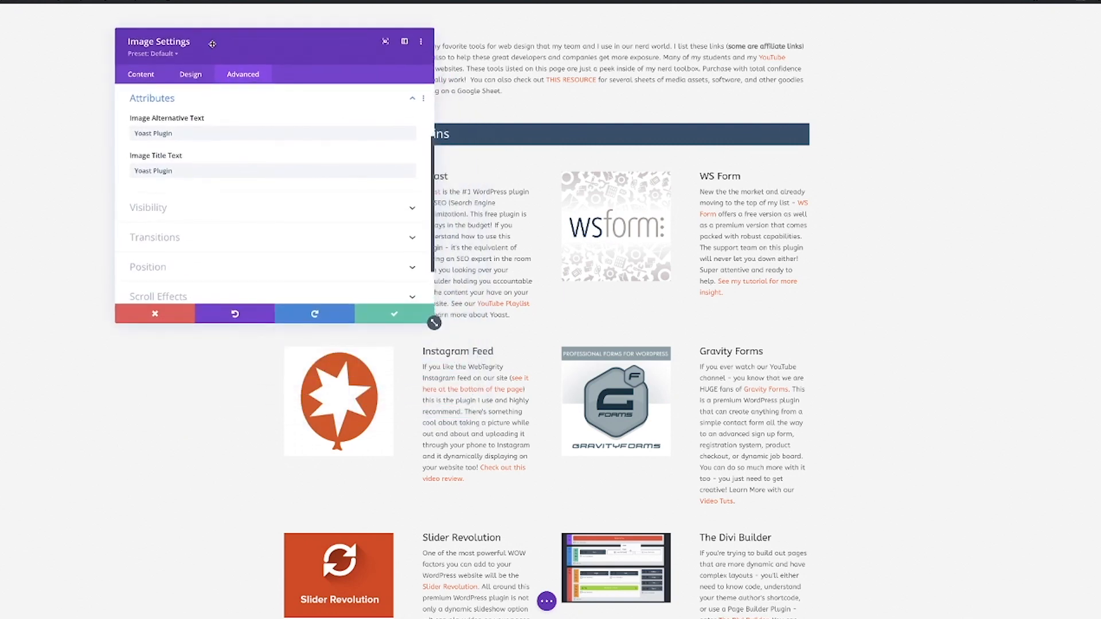
triple_click(190, 136)
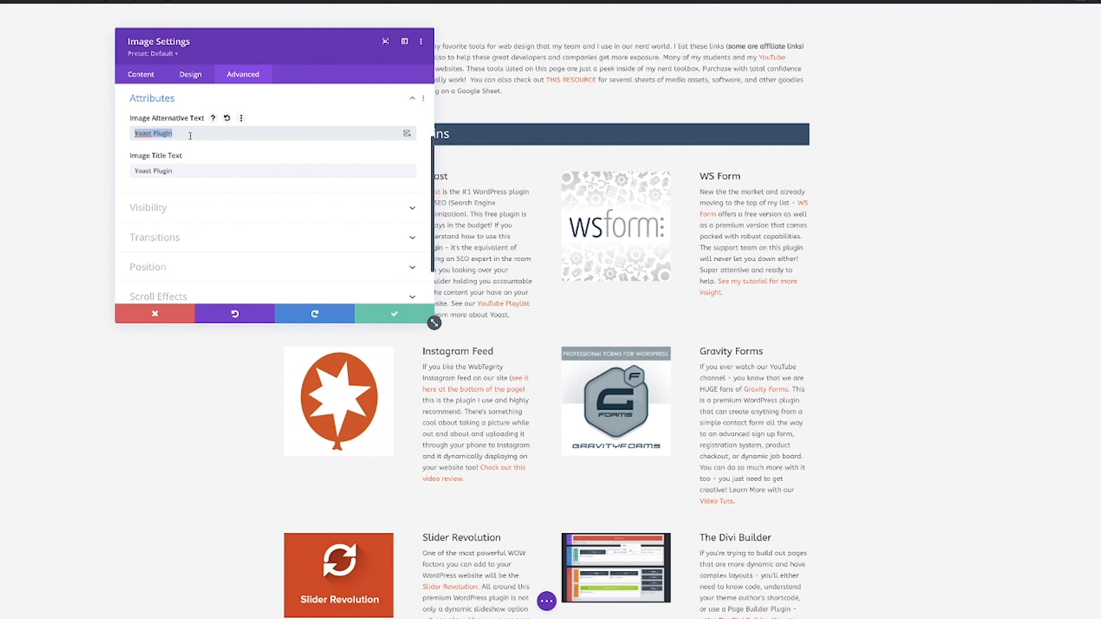
type("Instagram Feed")
Step: Set the balloon image's title text to "Instagram Feed WordPress Plugin" and save the image module
triple_click(181, 171)
type("Insta")
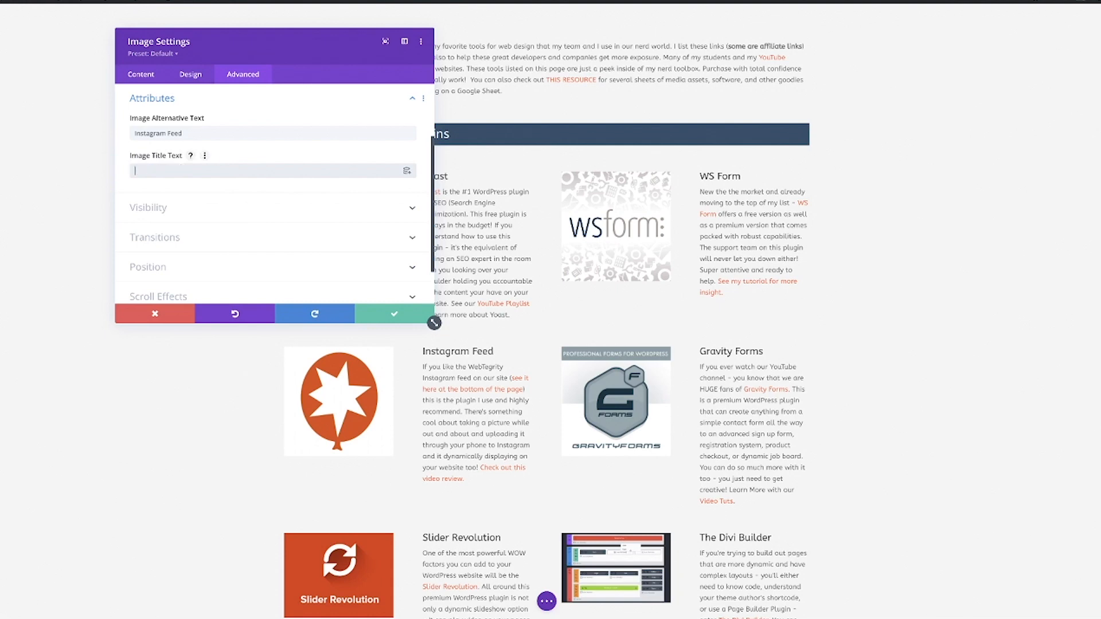
type("gram Feed WordPress Plugin")
left_click(394, 314)
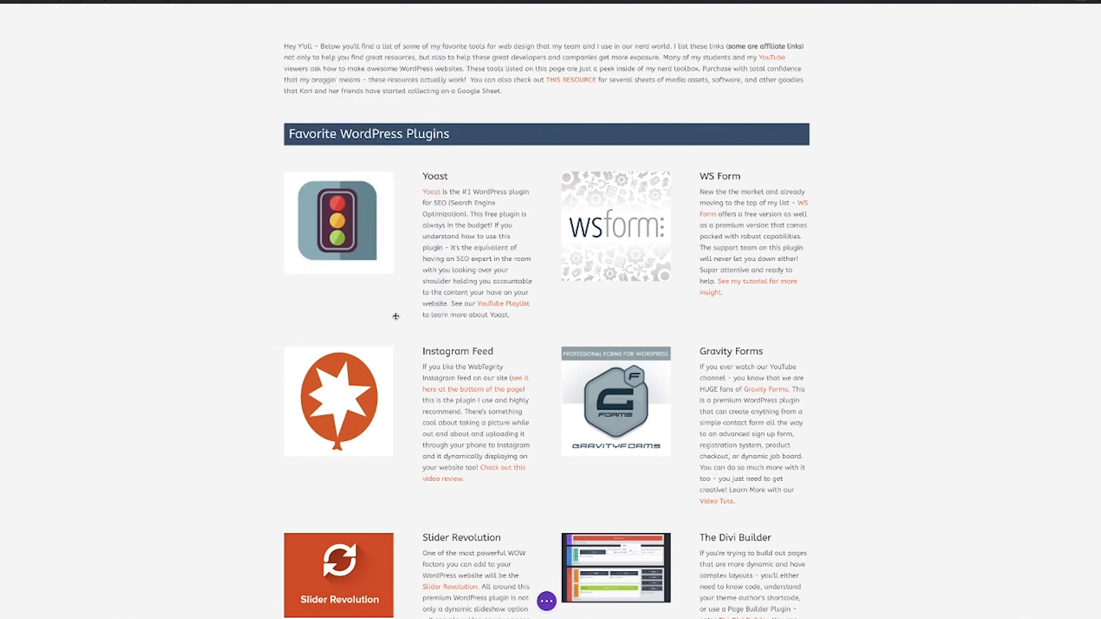
Step: Open the Yoast text module's settings, inspect the YouTube Playlist link's title attribute in the HTML, and switch to the visual view
left_click(548, 604)
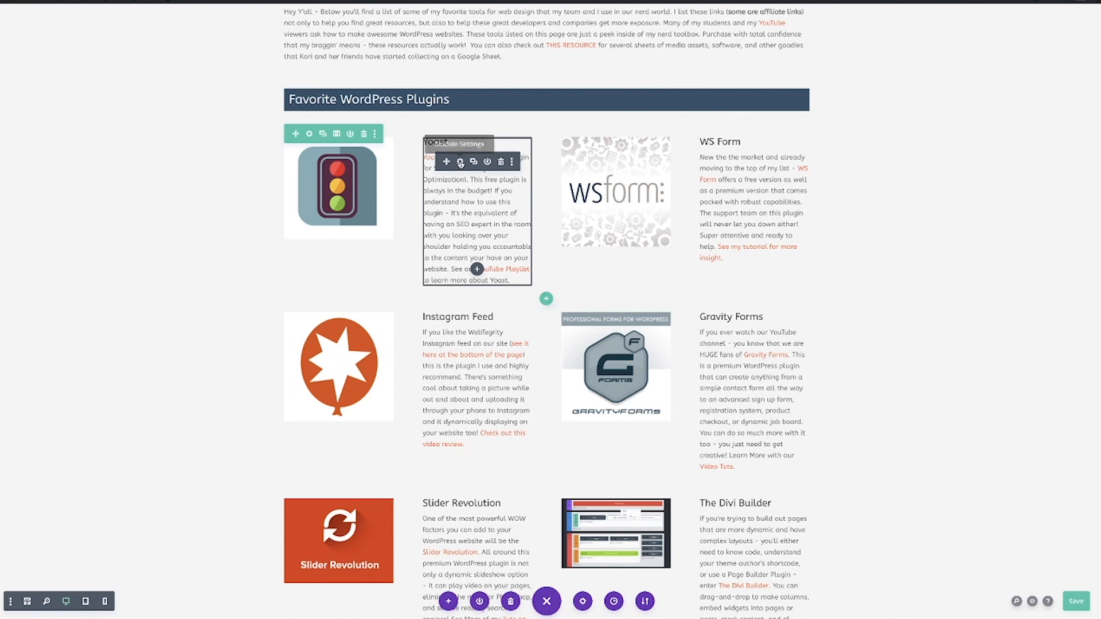
left_click(459, 163)
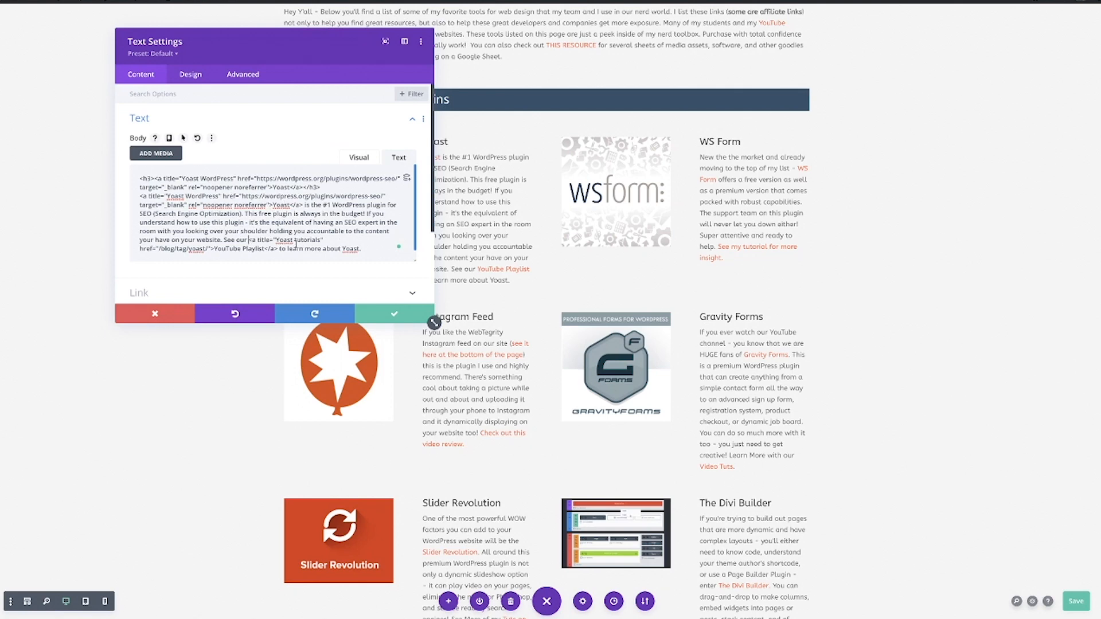
left_click(214, 249, "shift")
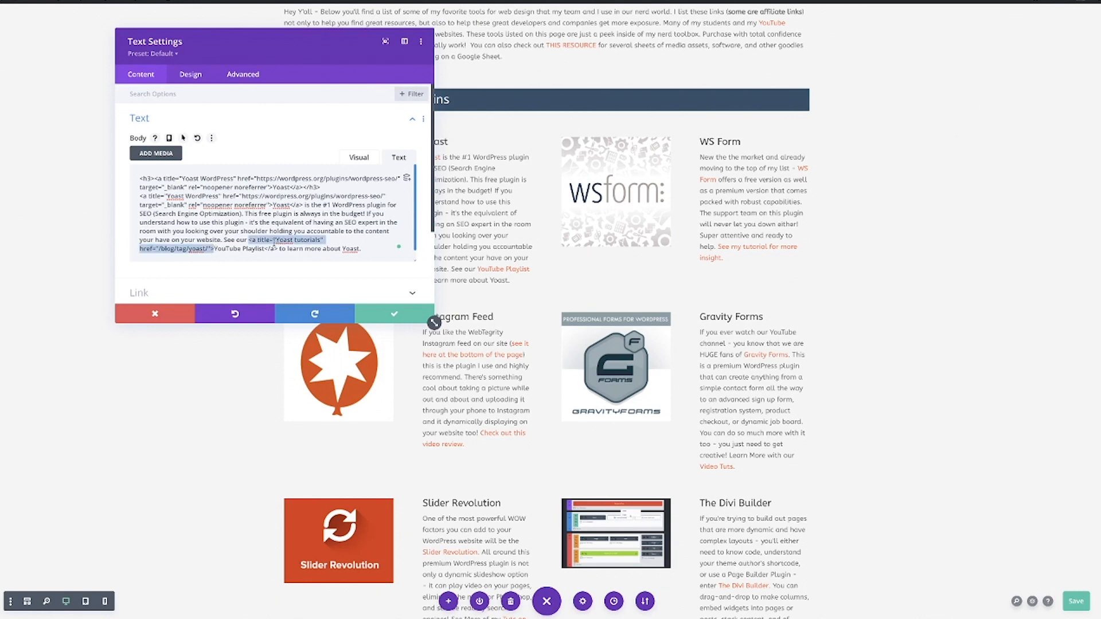
left_click(359, 157)
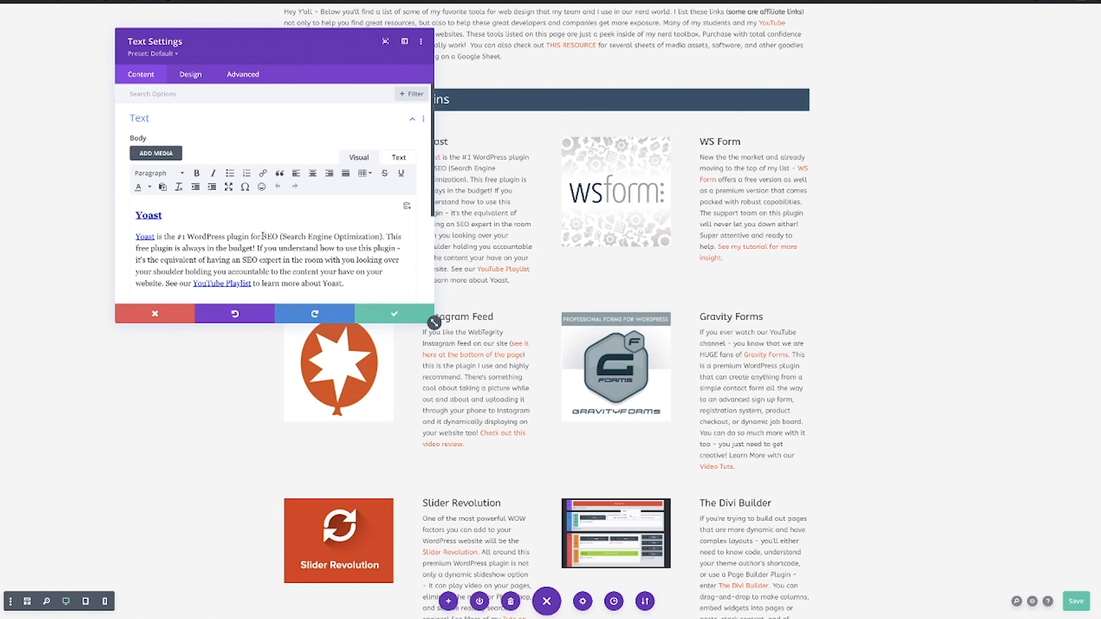
Step: Open the link settings for "SEO (Search Engine Optimization)" in the Yoast text, examine the URL and title fields, and close the text module
left_click_drag(262, 236, 382, 236)
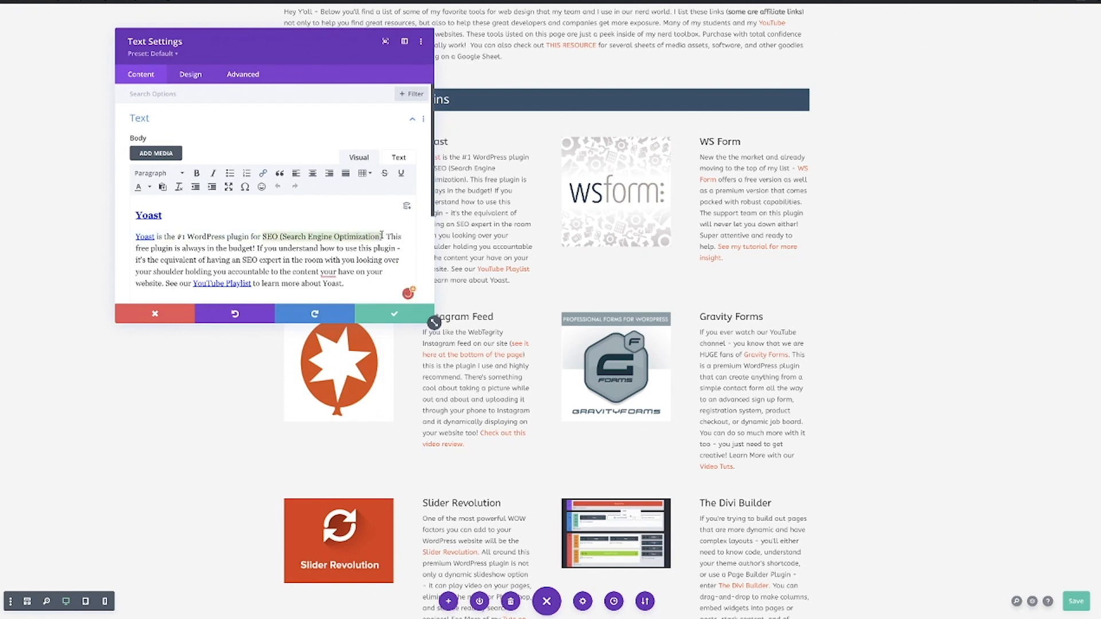
left_click(263, 173)
left_click(523, 272)
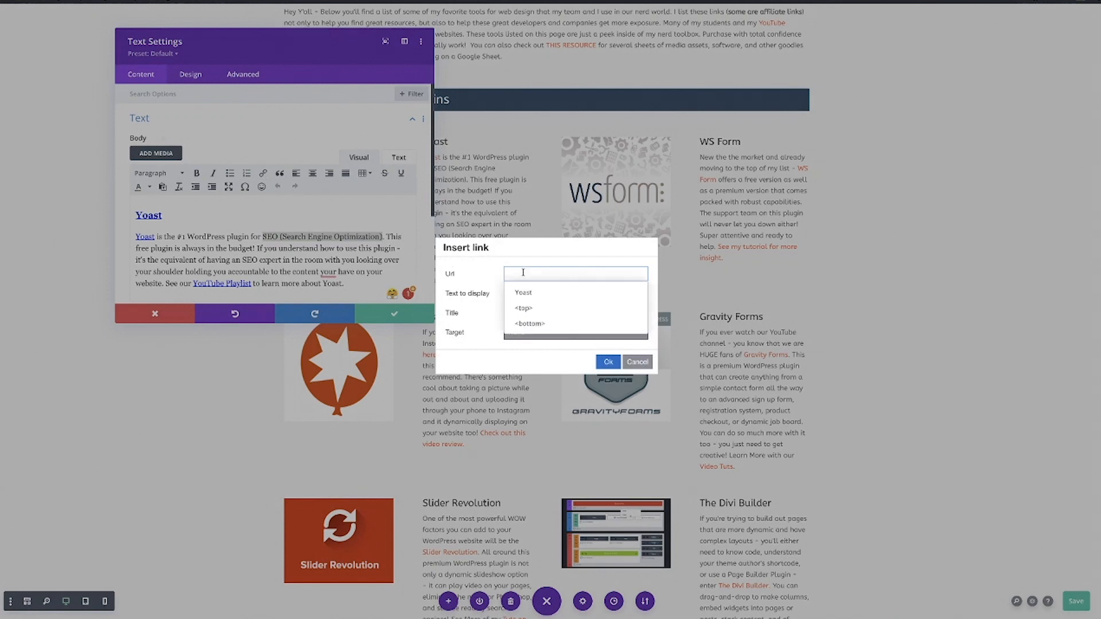
left_click(483, 273)
left_click(521, 312)
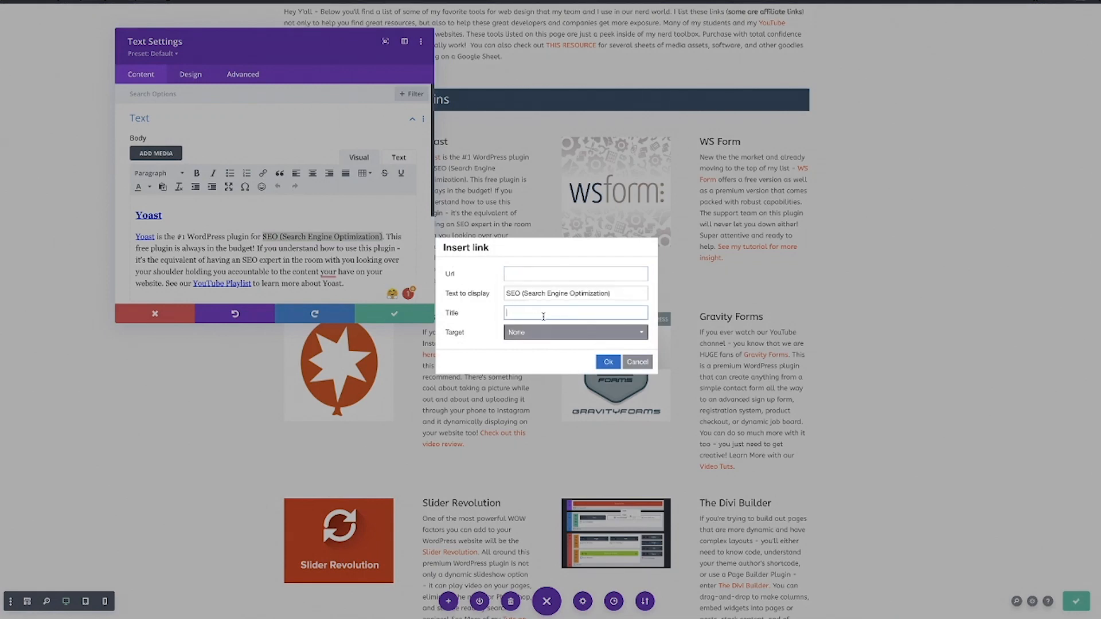
left_click(608, 363)
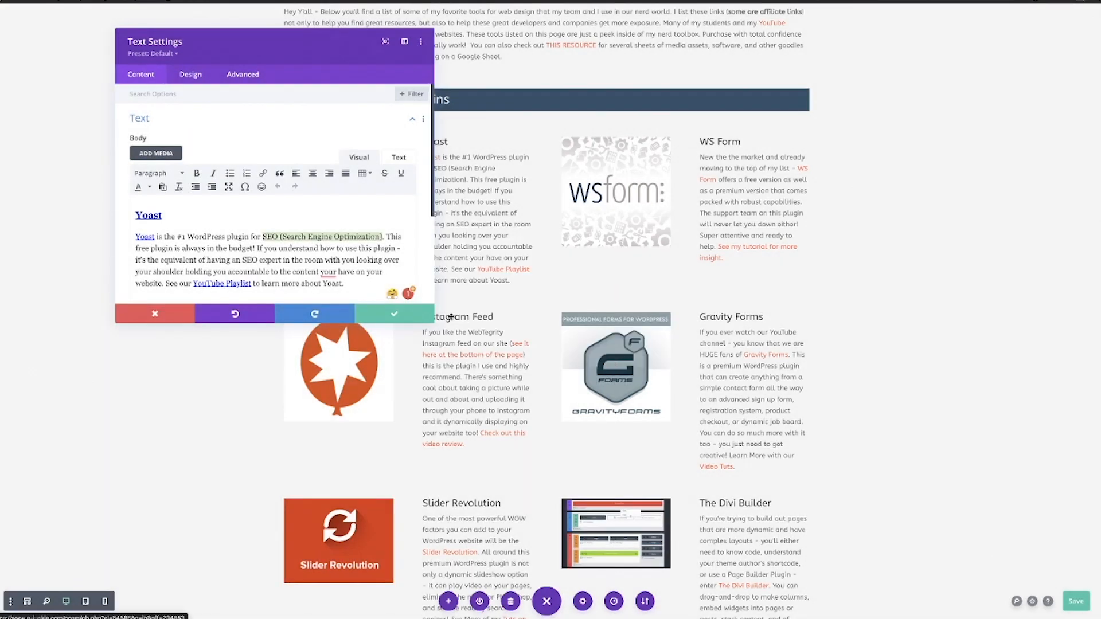
left_click(381, 313)
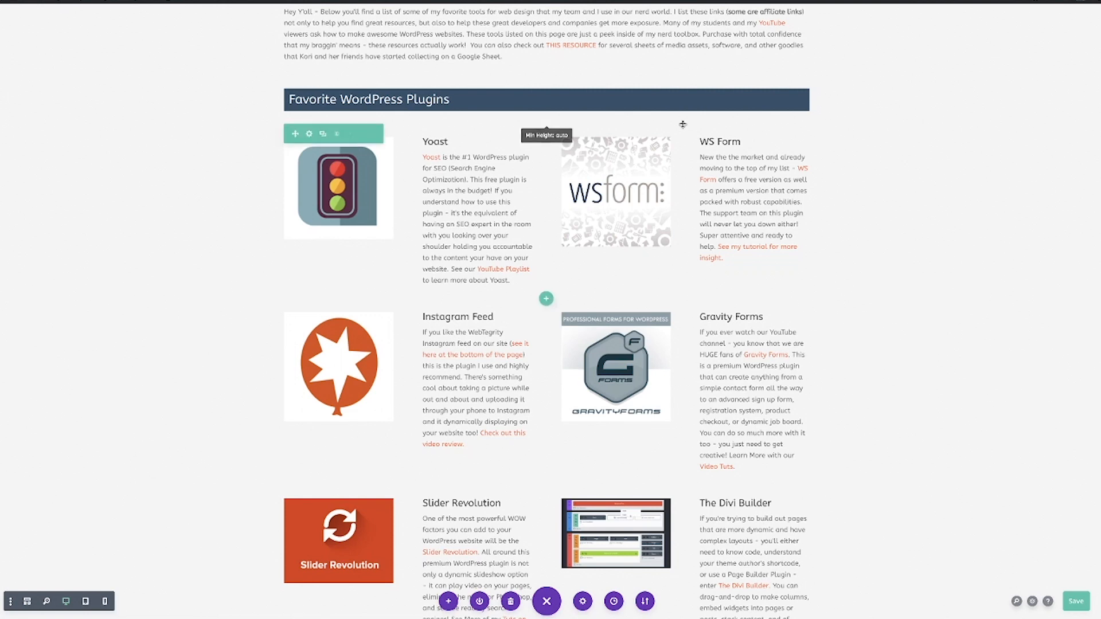
Step: Return to the page header and switch the builder preview to the phone view
scroll(539, 109, "up", 5)
scroll(532, 102, "up", 1)
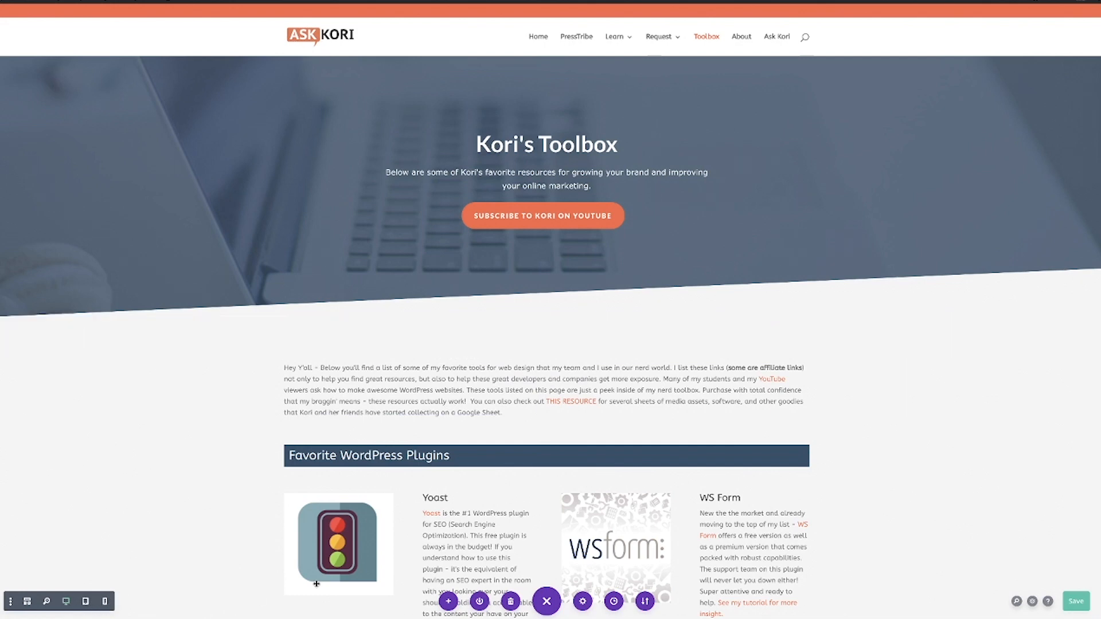
left_click(547, 600)
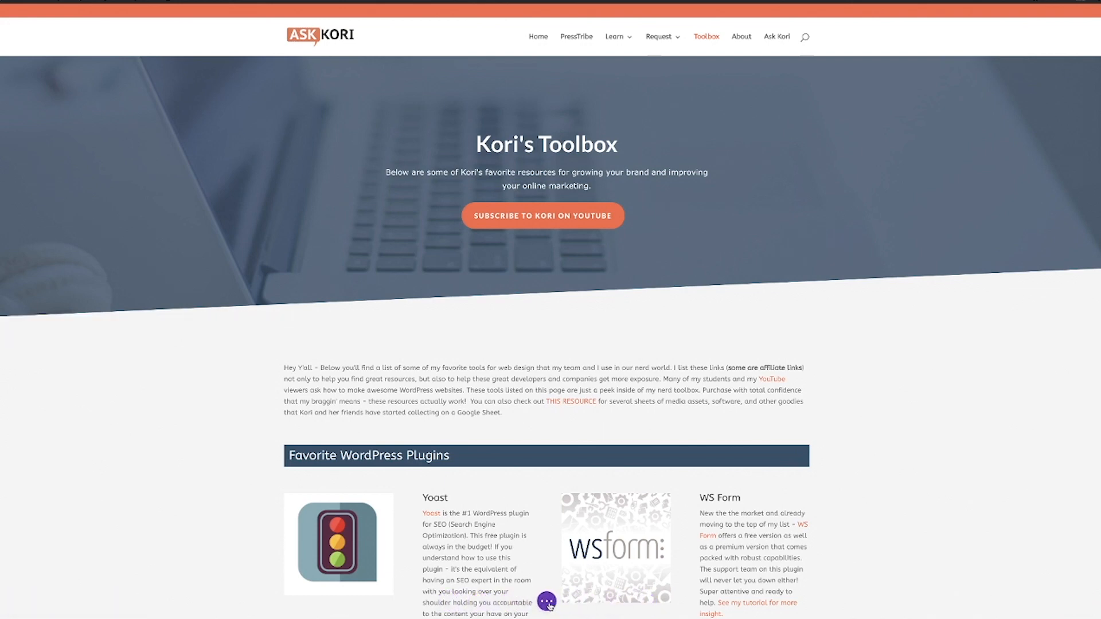
left_click(548, 602)
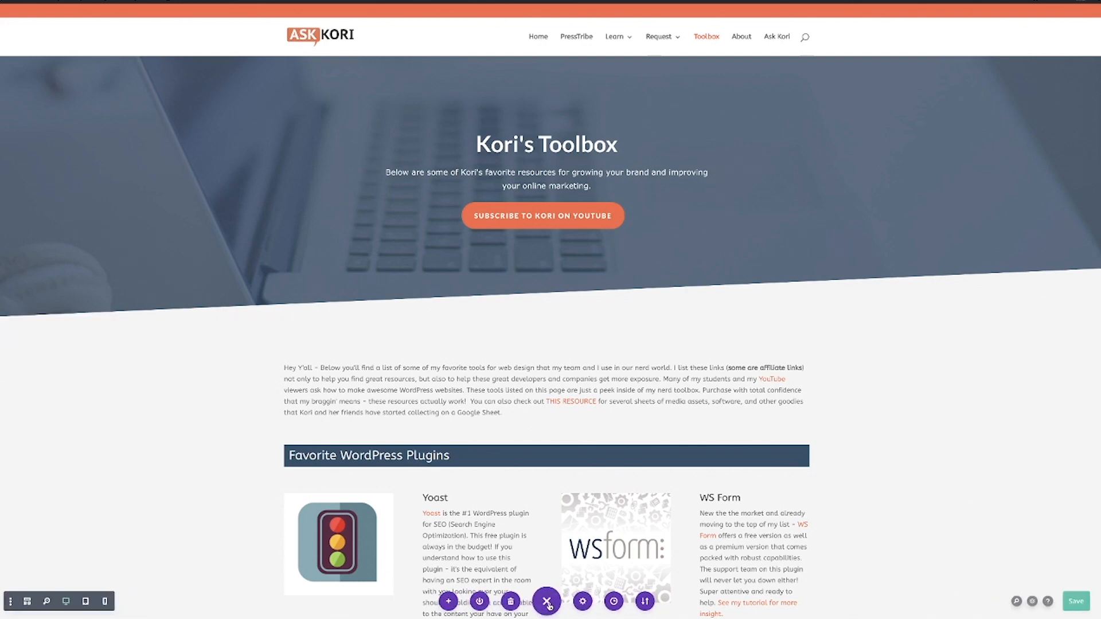
left_click(105, 602)
left_click(106, 603)
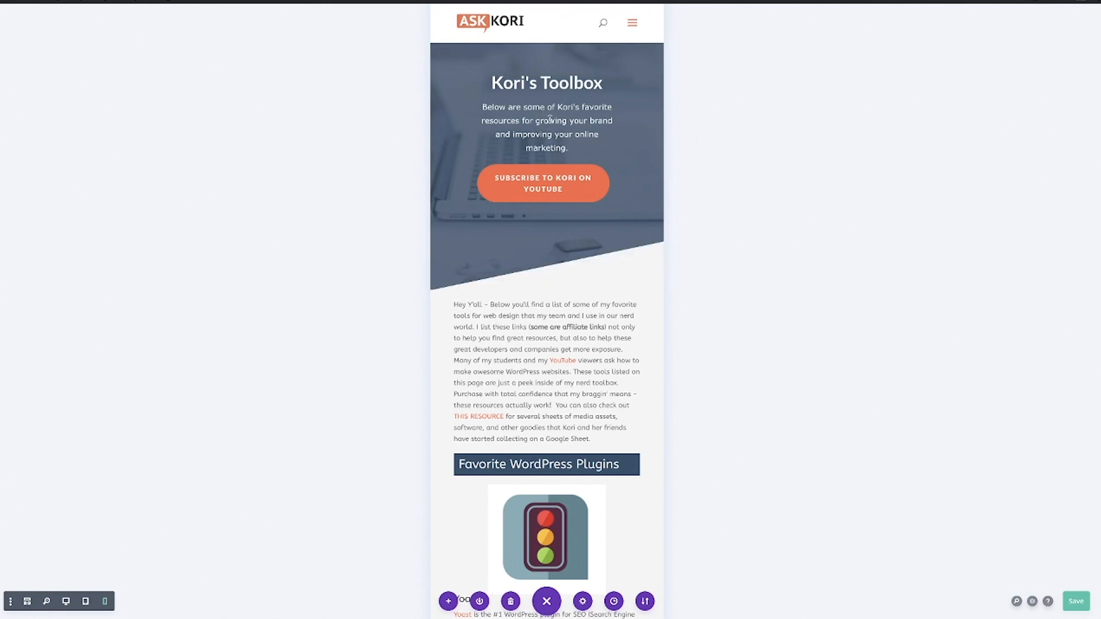
key("ctrl+s")
key("Return")
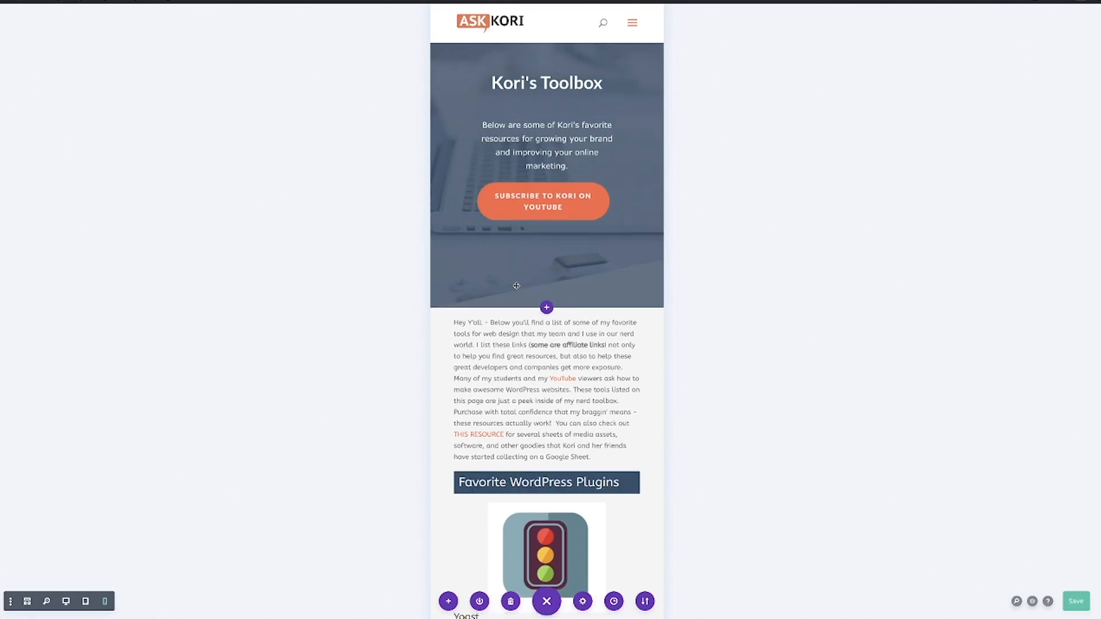
key("BackSpace")
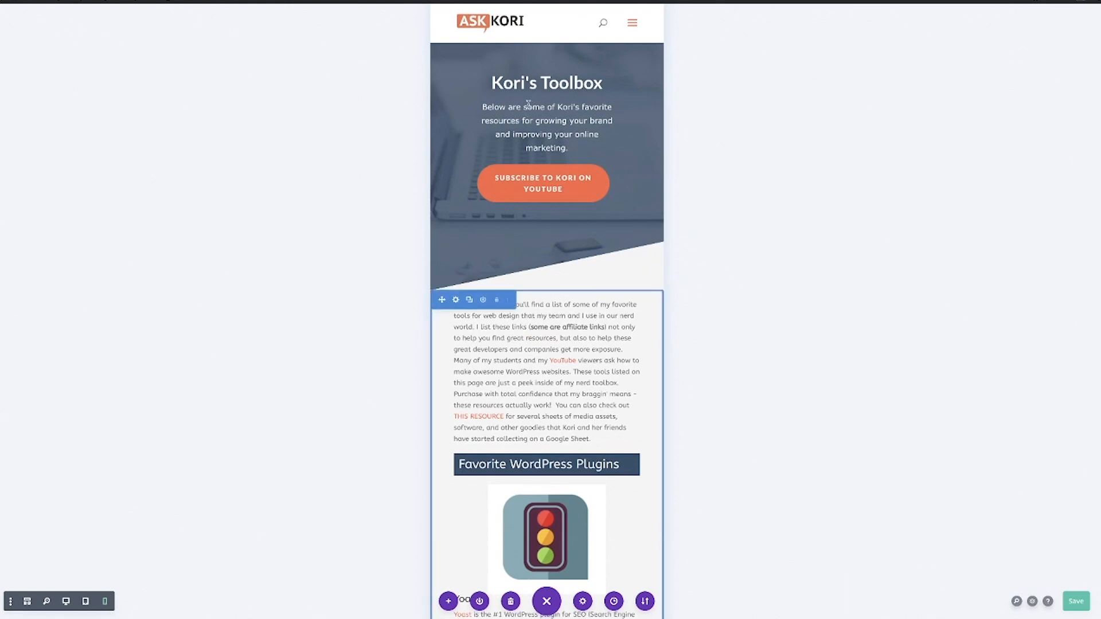
Step: Open the fullwidth header module's settings and enable the responsive variants of its body text
left_click(529, 67)
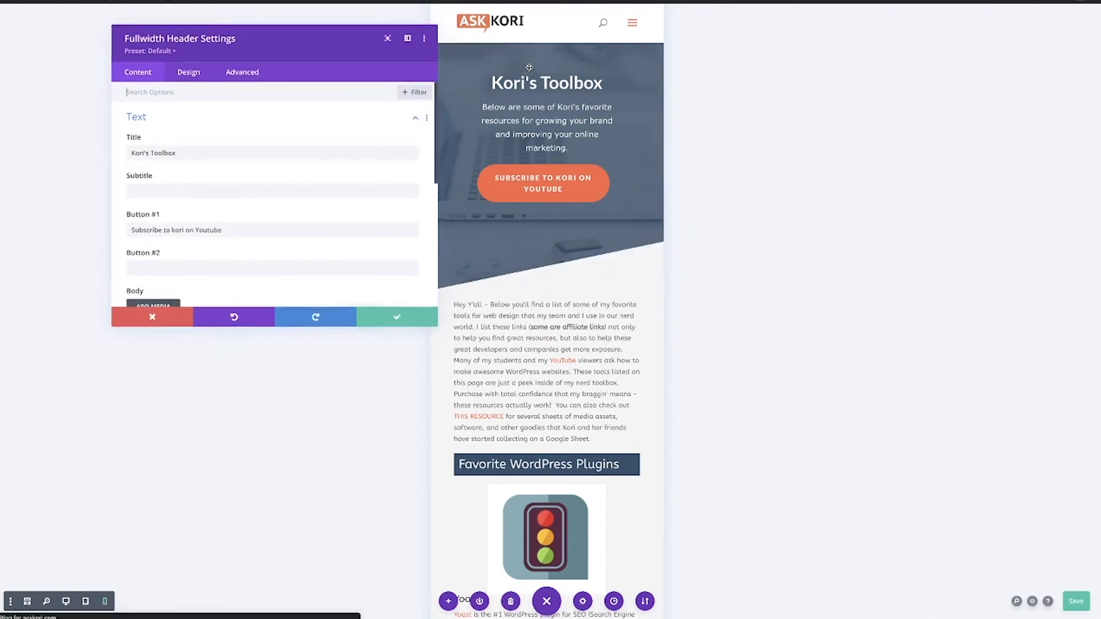
scroll(284, 207, "down", 4)
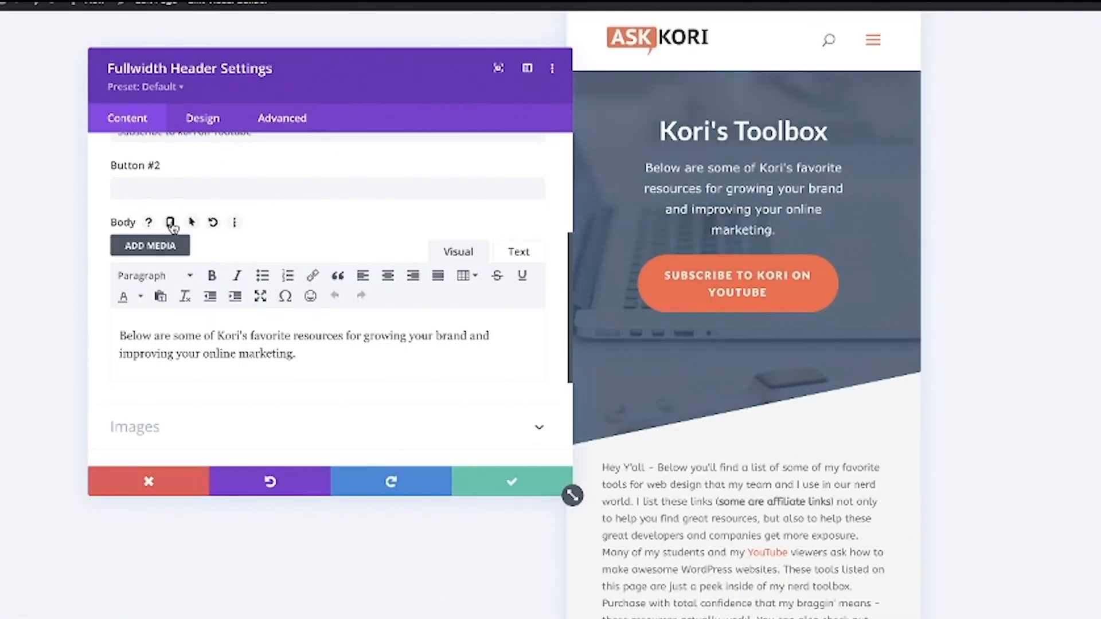
left_click(170, 223)
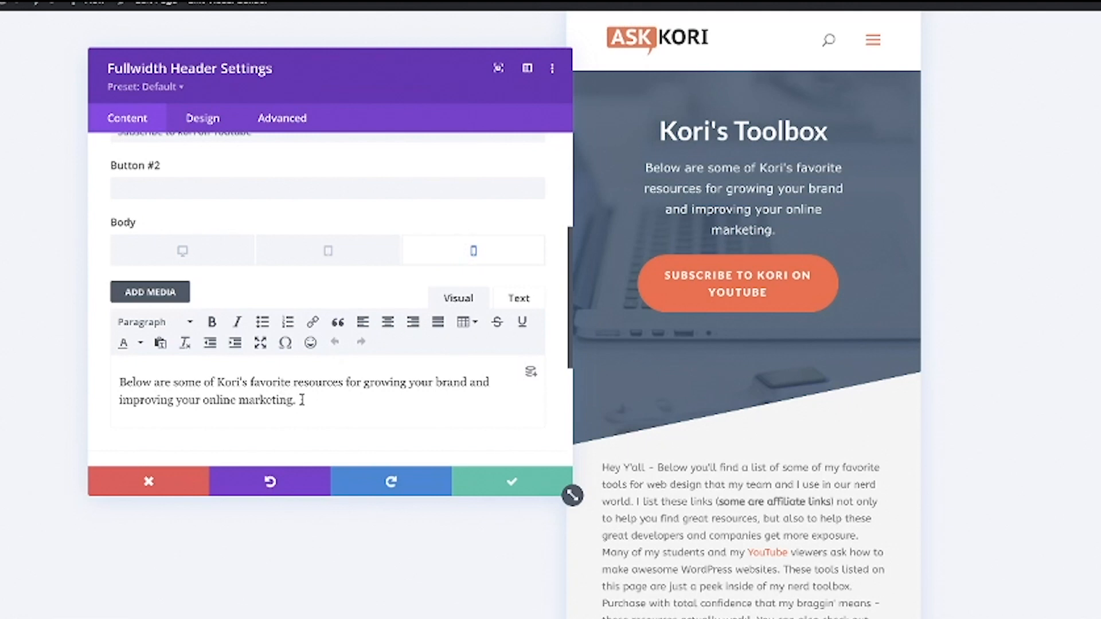
Step: Insert line breaks after "growing" and "improving" in the header's phone body text
left_click(408, 383)
key("shift+Return")
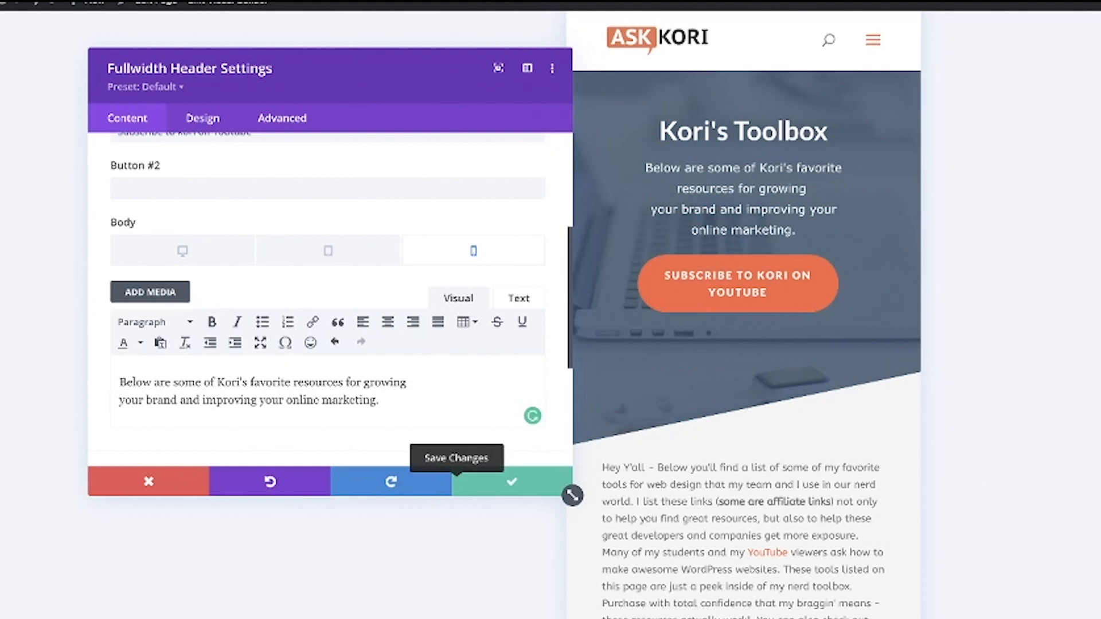
left_click(262, 401)
key("shift+Return")
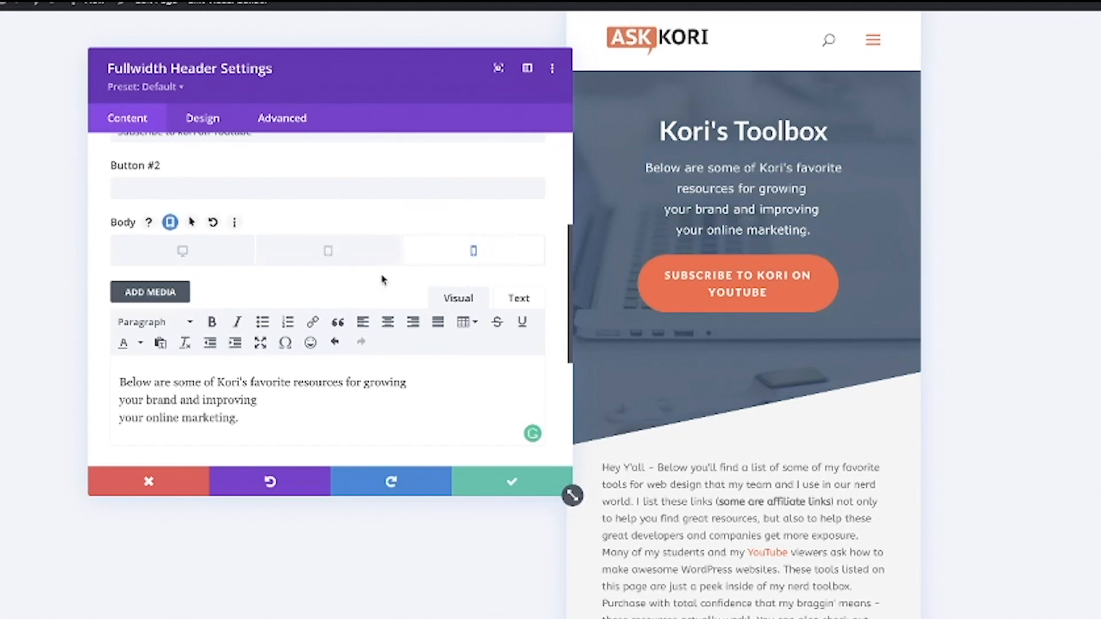
Step: Set the header's body text size for phones to 22px in the design settings
left_click(212, 121)
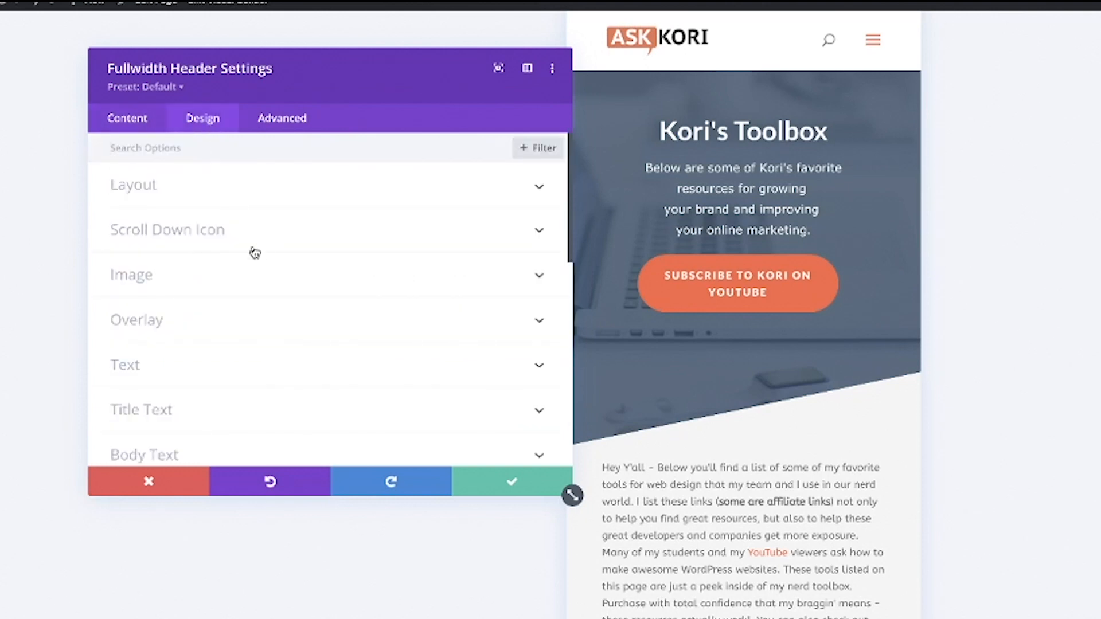
scroll(224, 320, "down", 2)
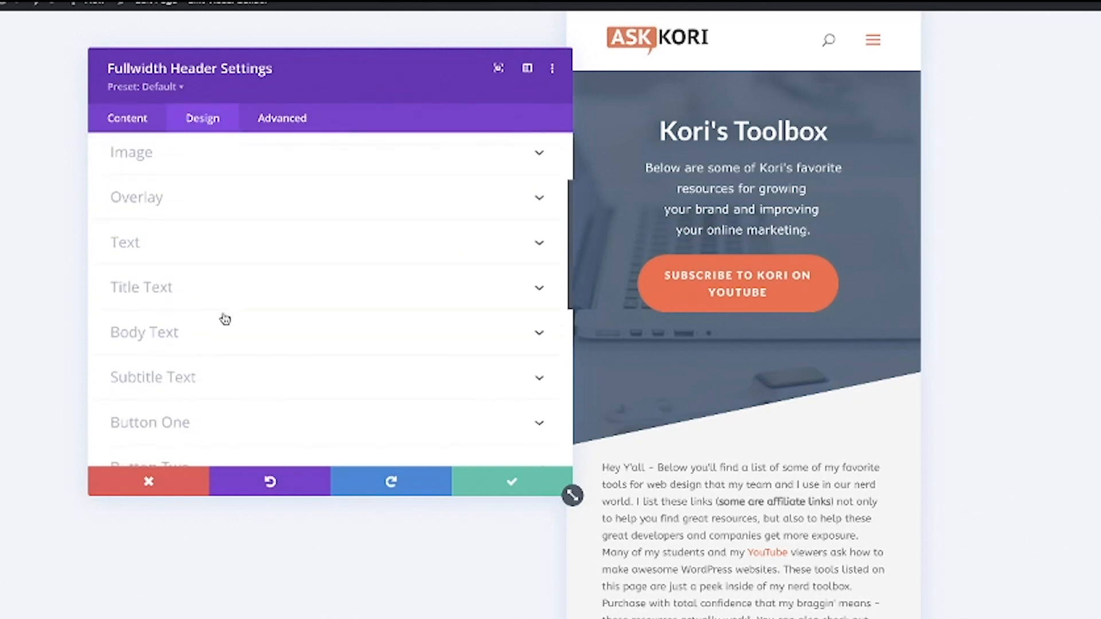
left_click(171, 332)
scroll(344, 337, "down", 5)
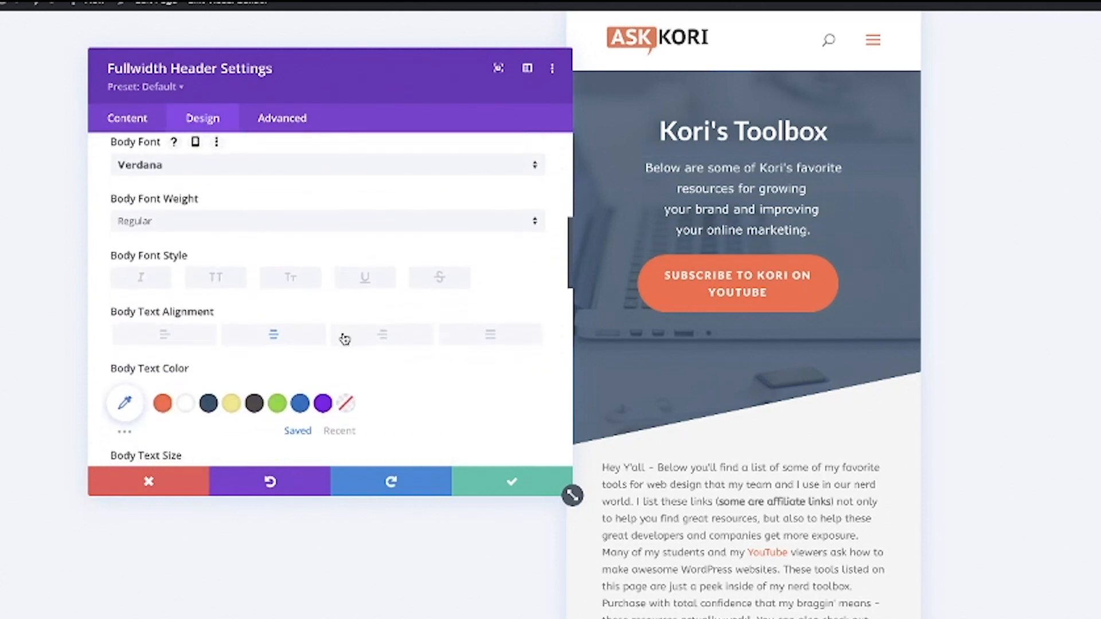
mouse_move(215, 268)
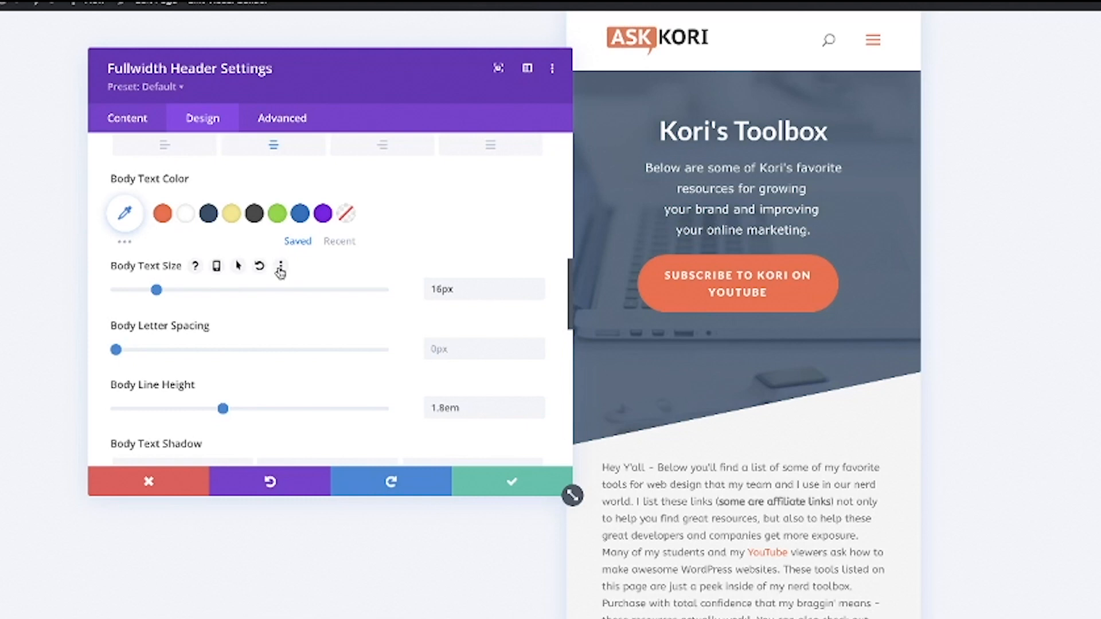
left_click(216, 265)
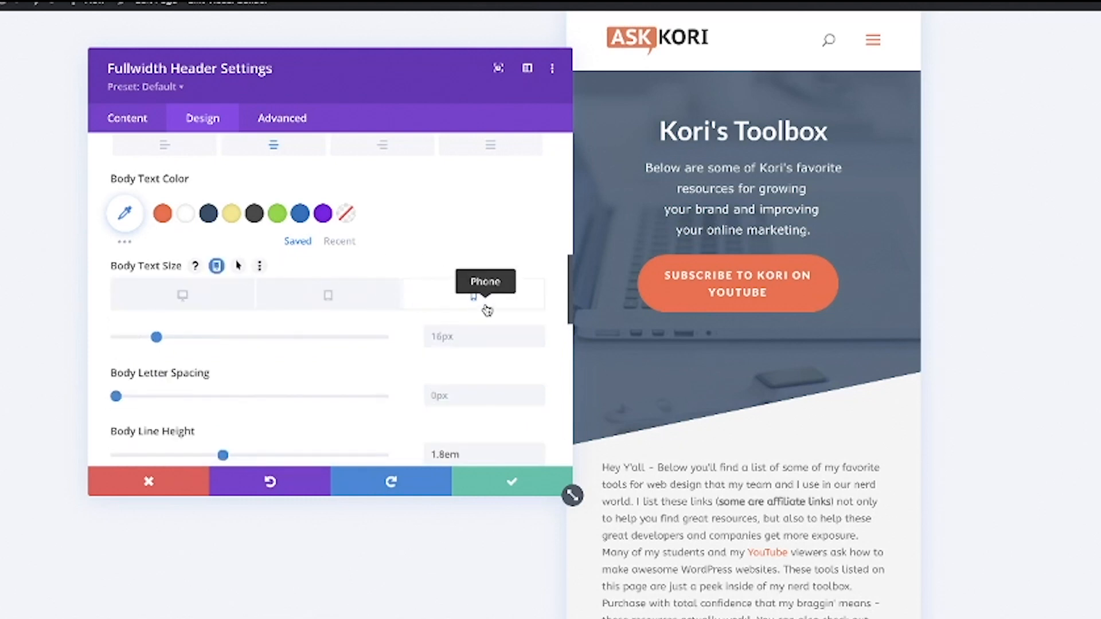
left_click(539, 333)
left_click(539, 333)
left_click(539, 333)
left_click(539, 333)
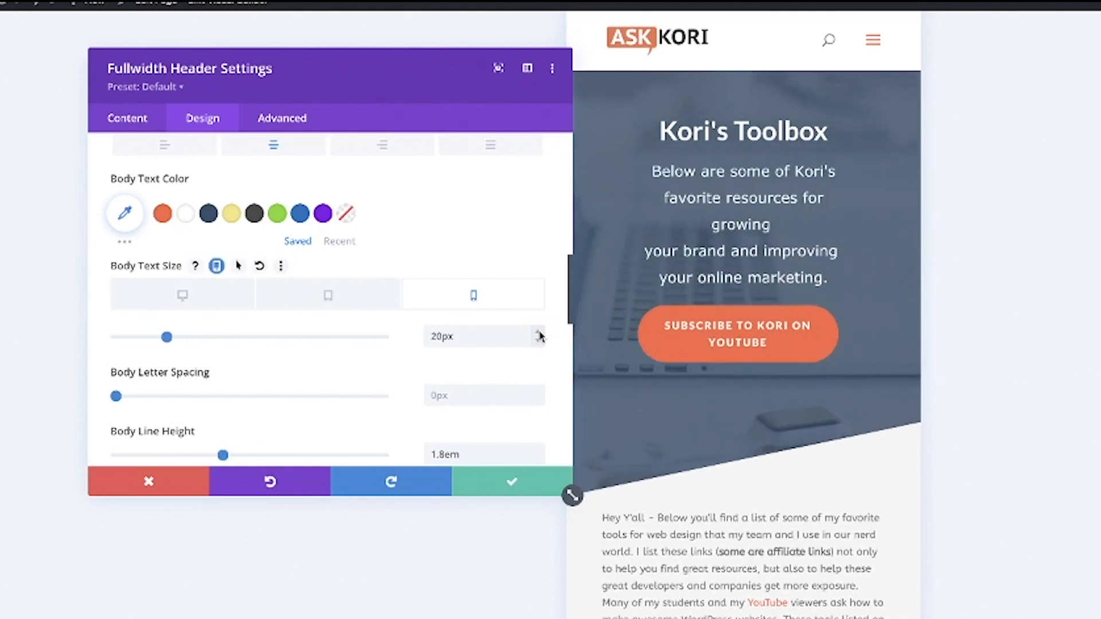
left_click(539, 333)
left_click(539, 333)
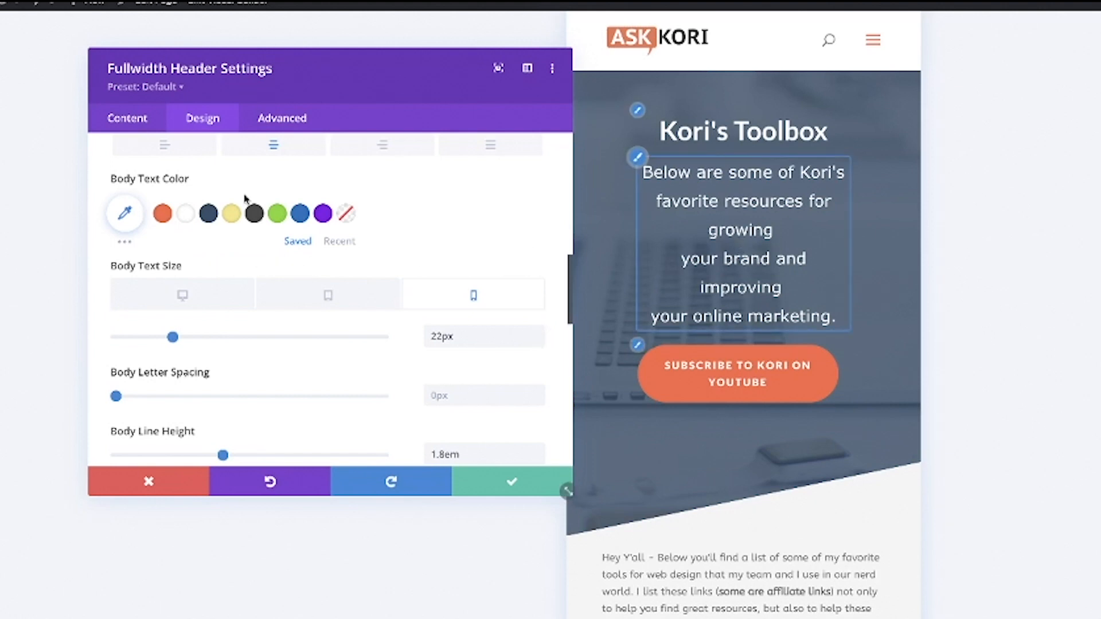
Step: Remove the line breaks before "your brand" and "your online marketing" in the header's phone body text, and save the module
left_click(122, 129)
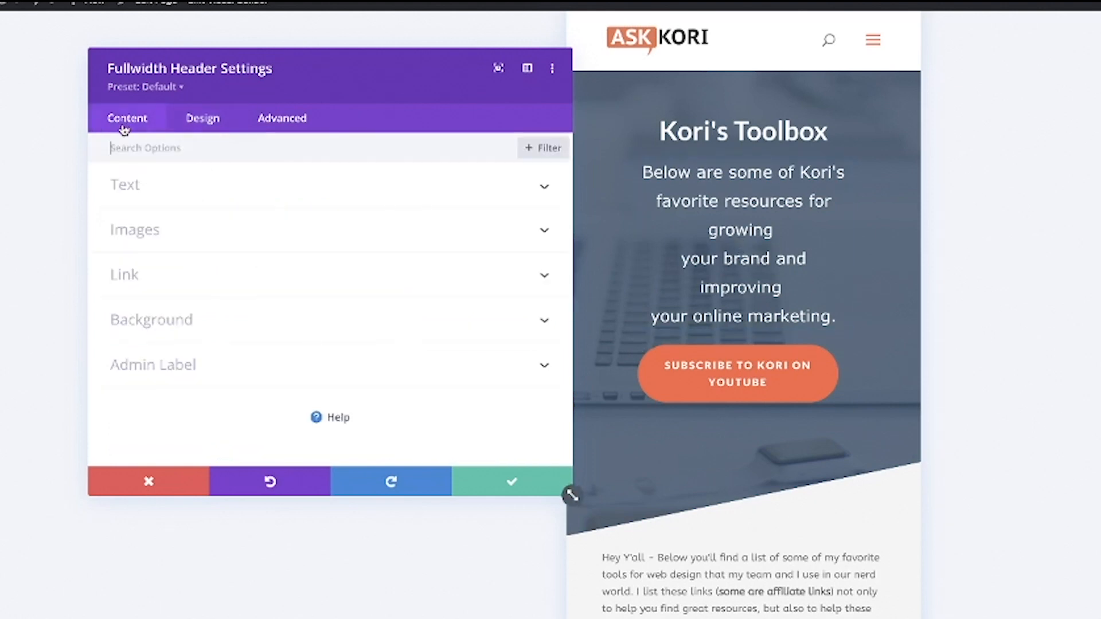
left_click(160, 184)
scroll(271, 408, "down", 4)
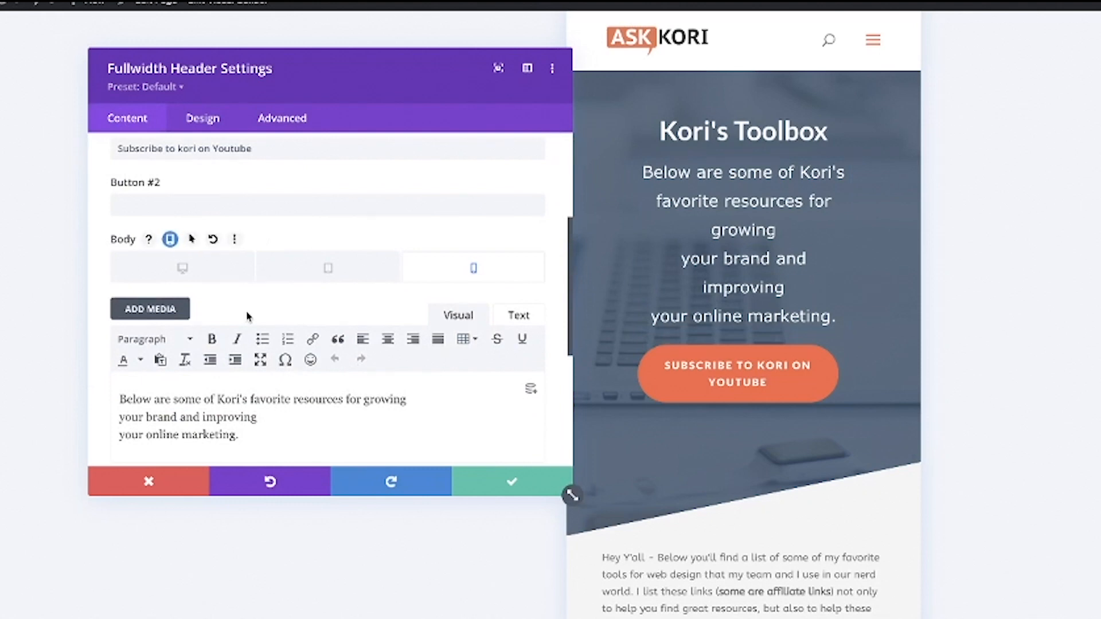
scroll(246, 315, "down", 2)
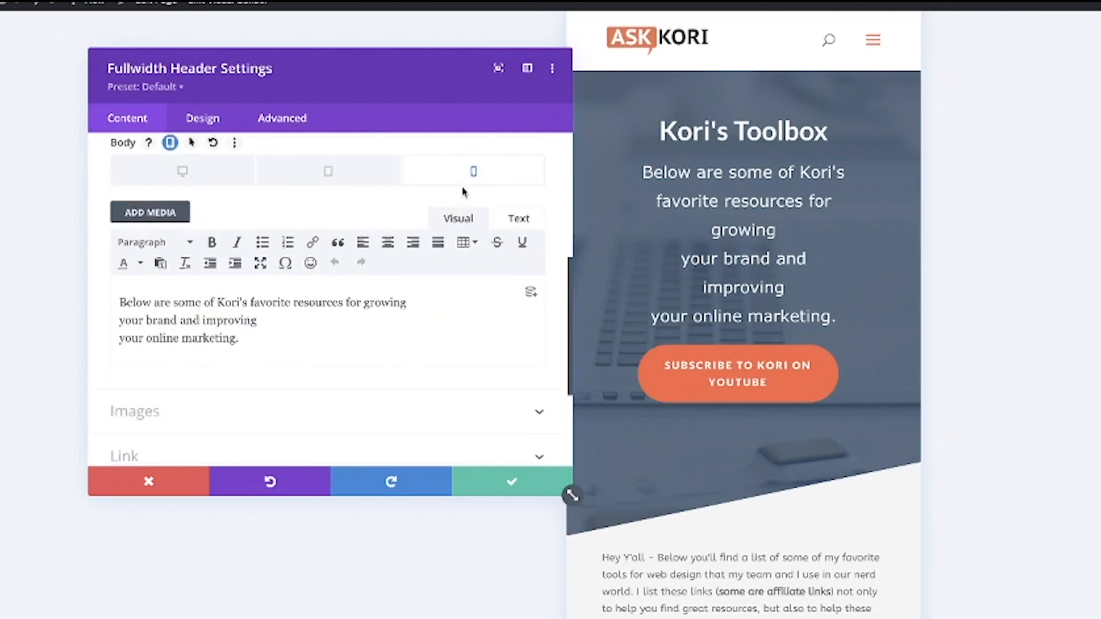
left_click(119, 320)
key("BackSpace")
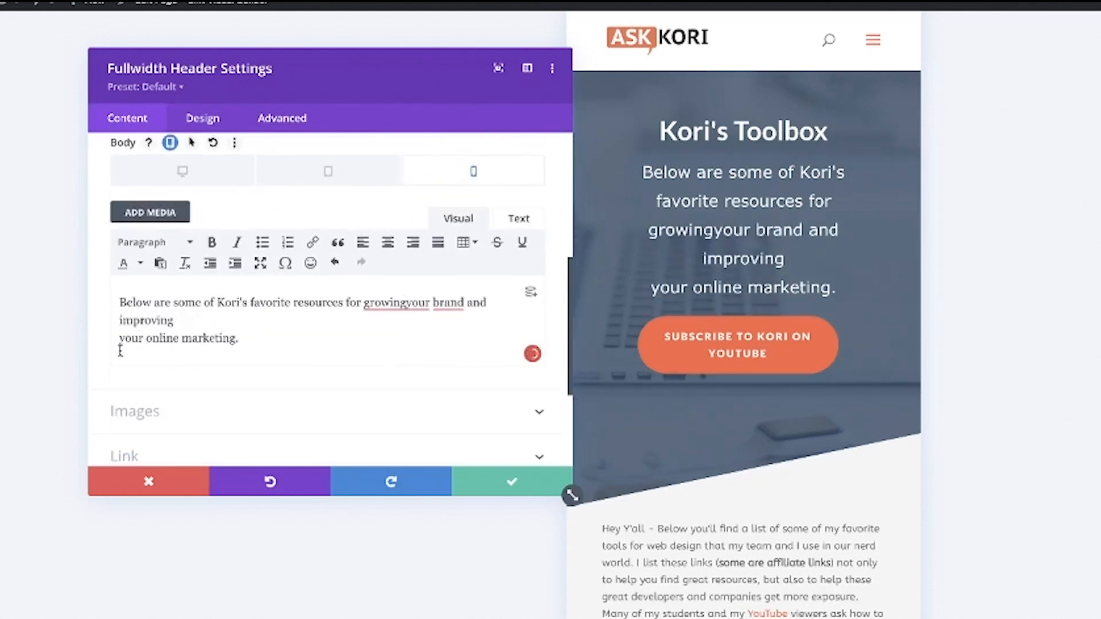
left_click(118, 338)
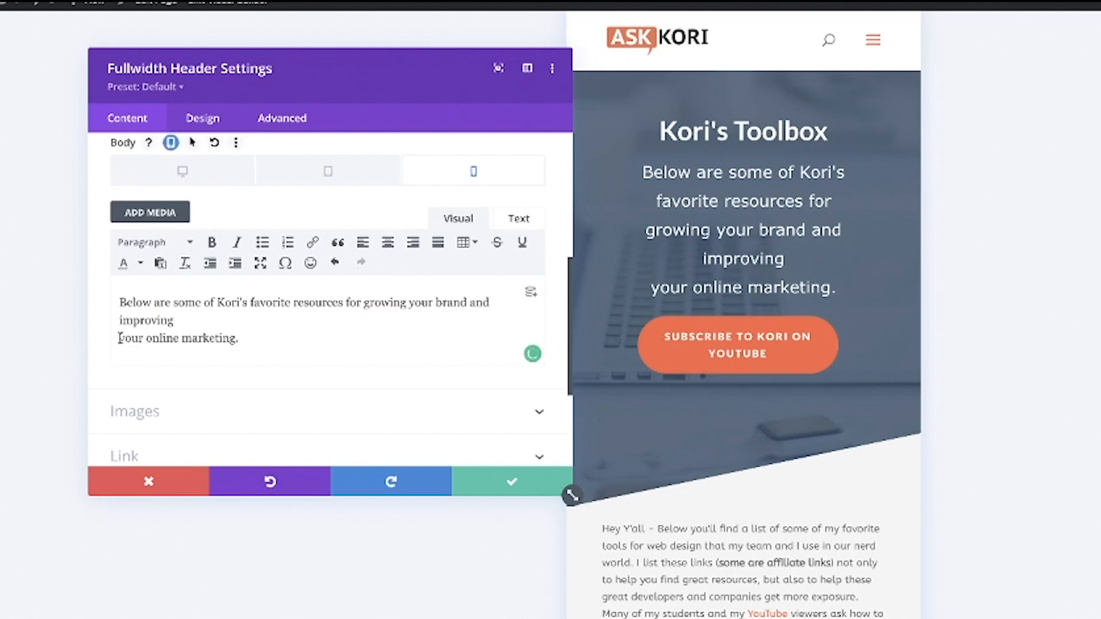
key("BackSpace")
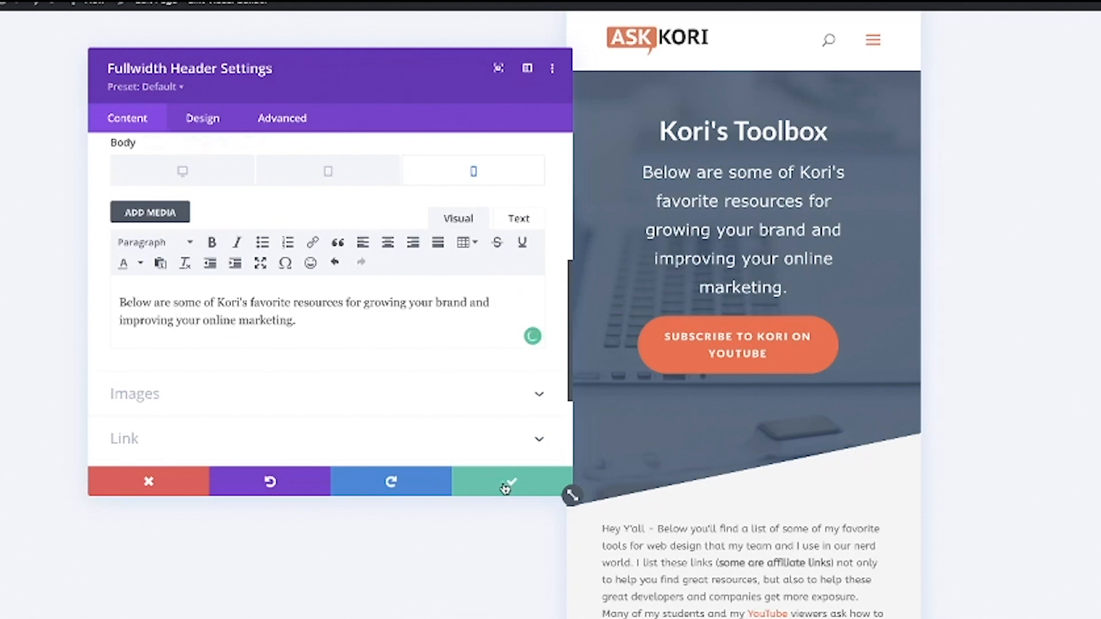
left_click(506, 487)
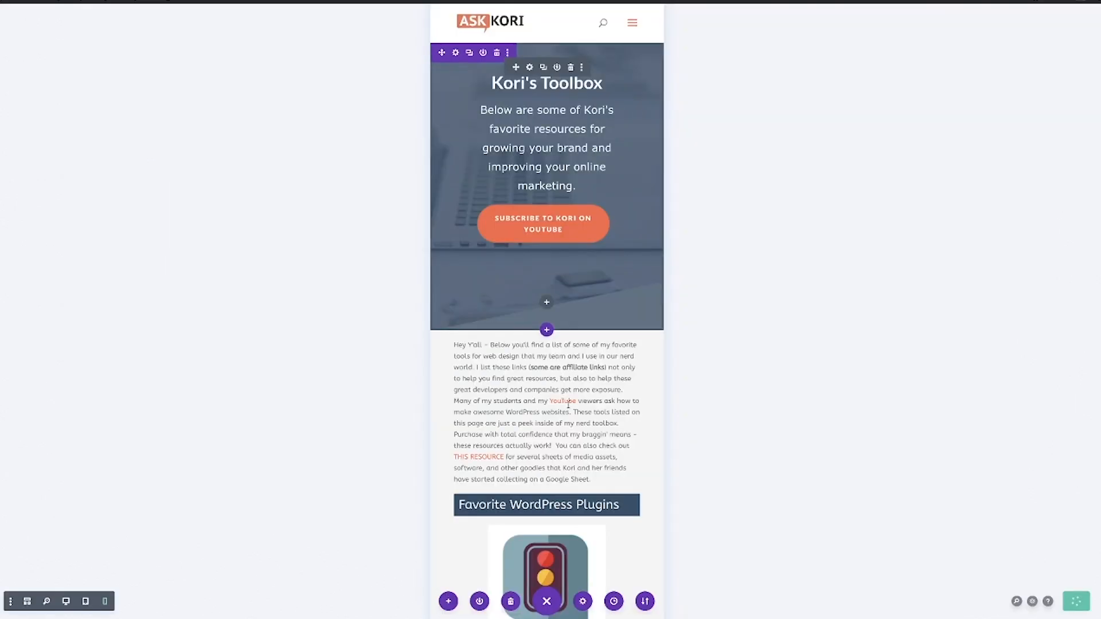
Step: Check the header in the tablet and desktop previews, and save the page
left_click(85, 601)
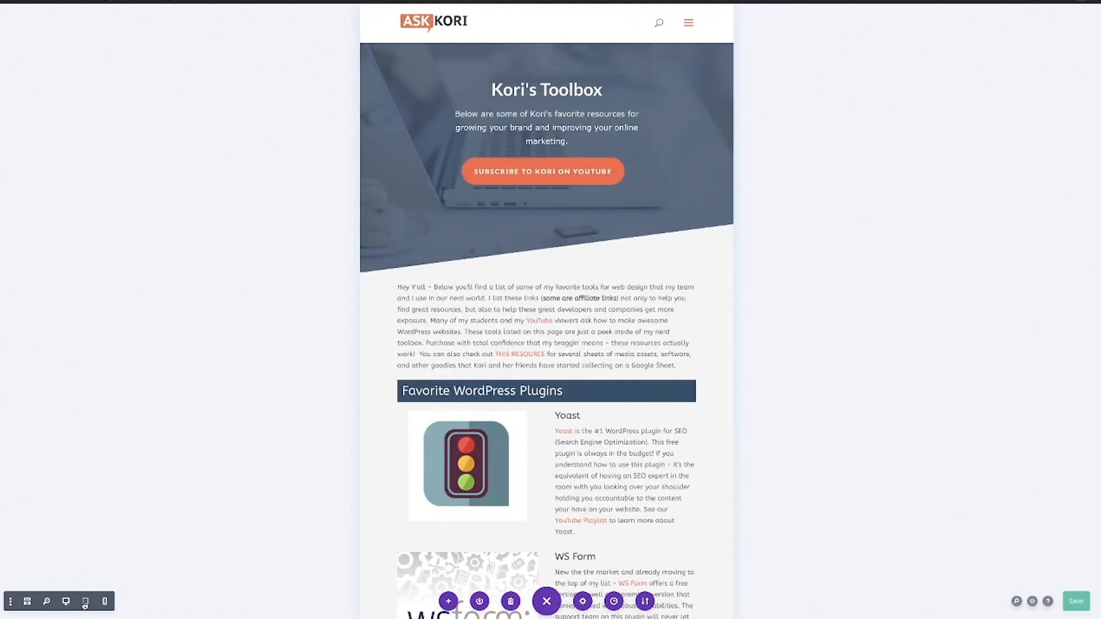
left_click(67, 602)
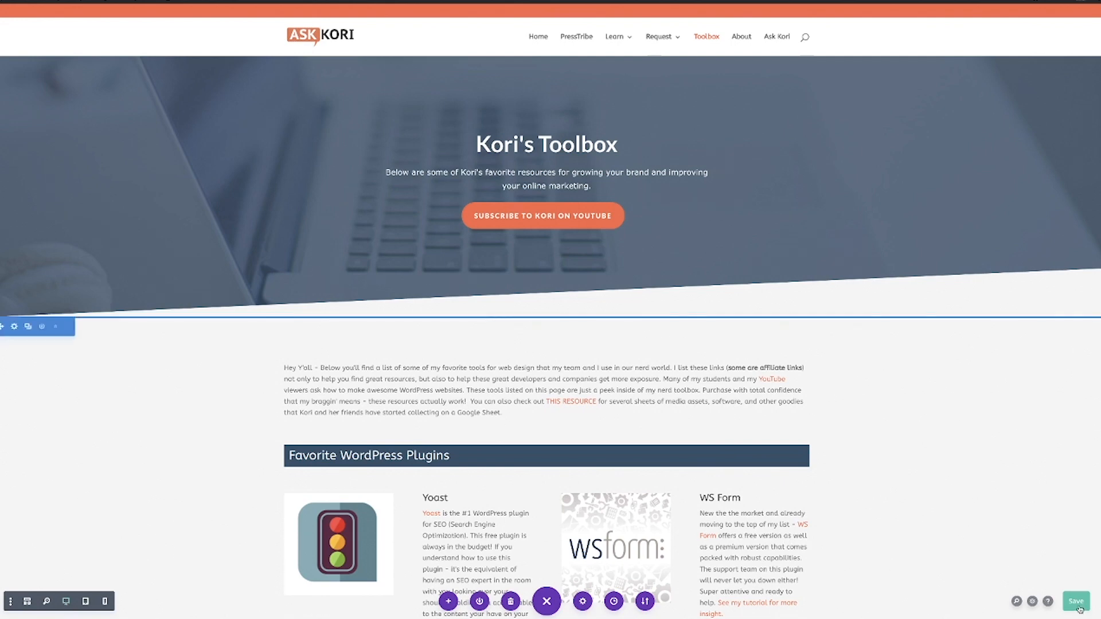
left_click(1075, 602)
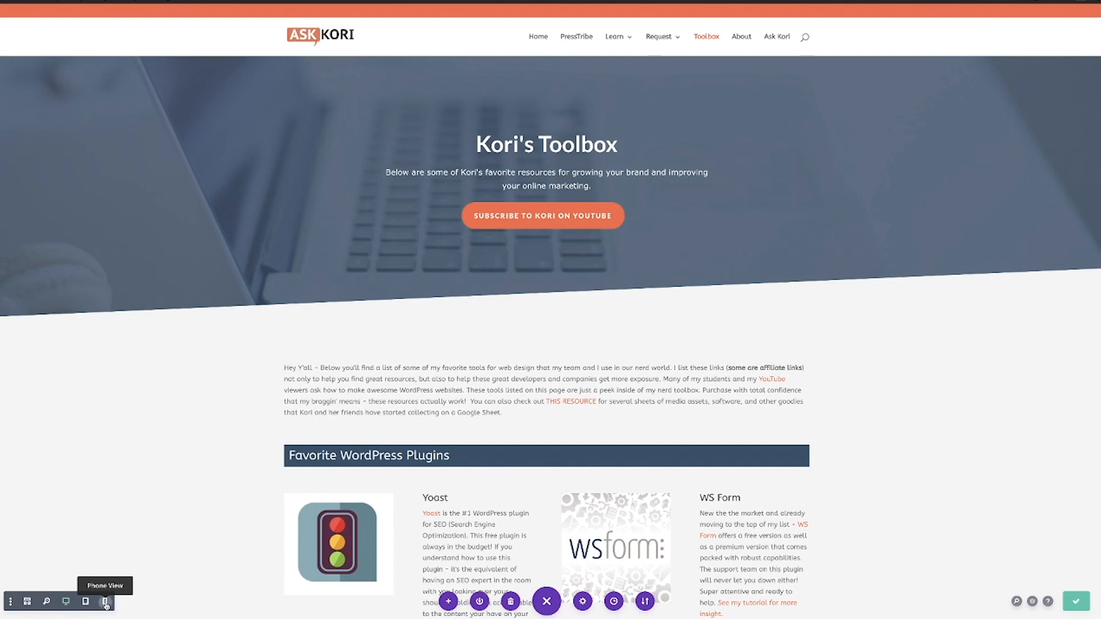
Step: Reduce the header section's empty space below the subscribe button in phone view, and check the result in the tablet preview
left_click(105, 602)
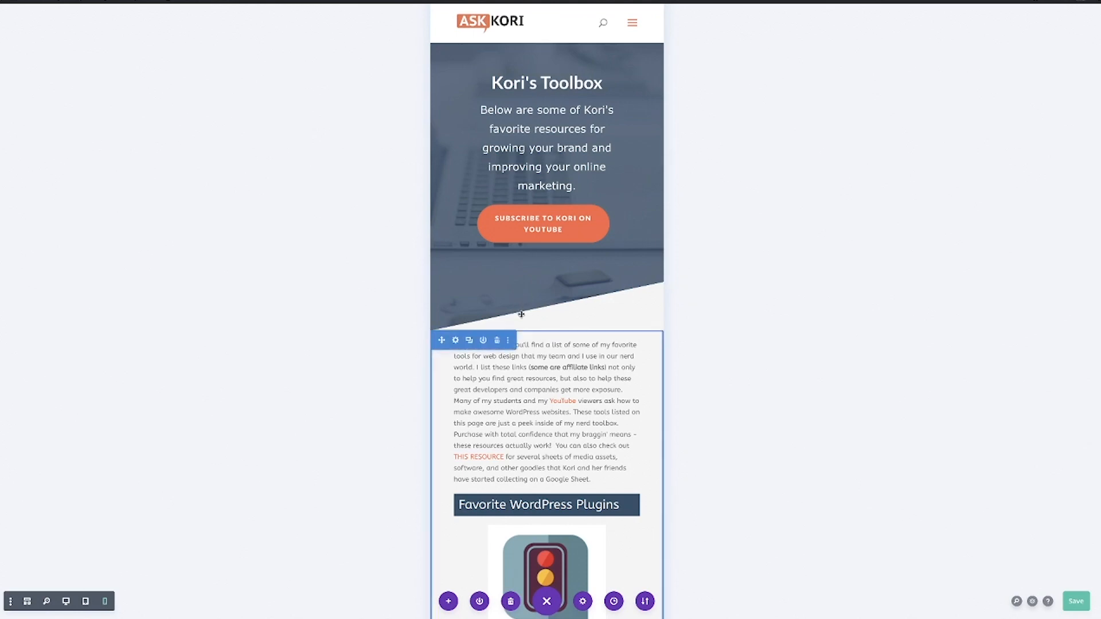
left_click_drag(530, 326, 528, 284)
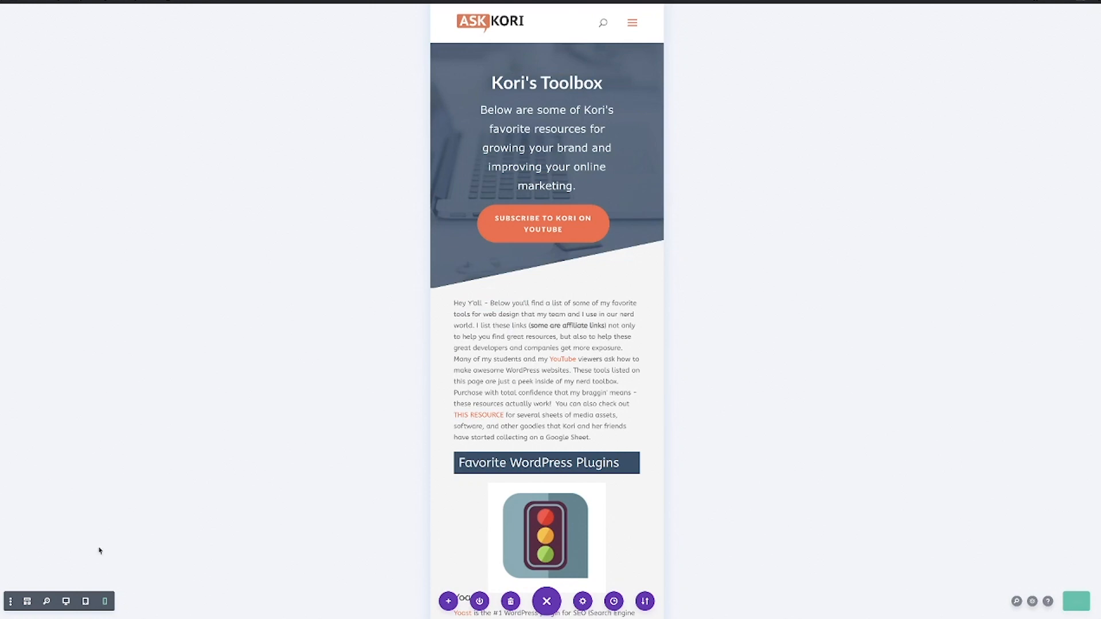
left_click(85, 600)
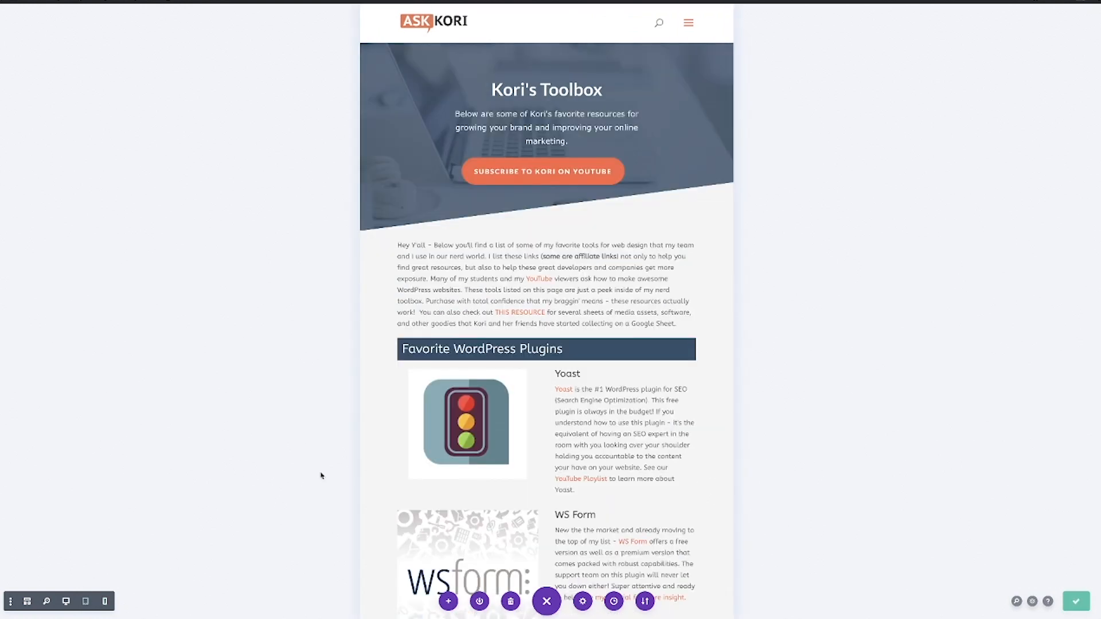